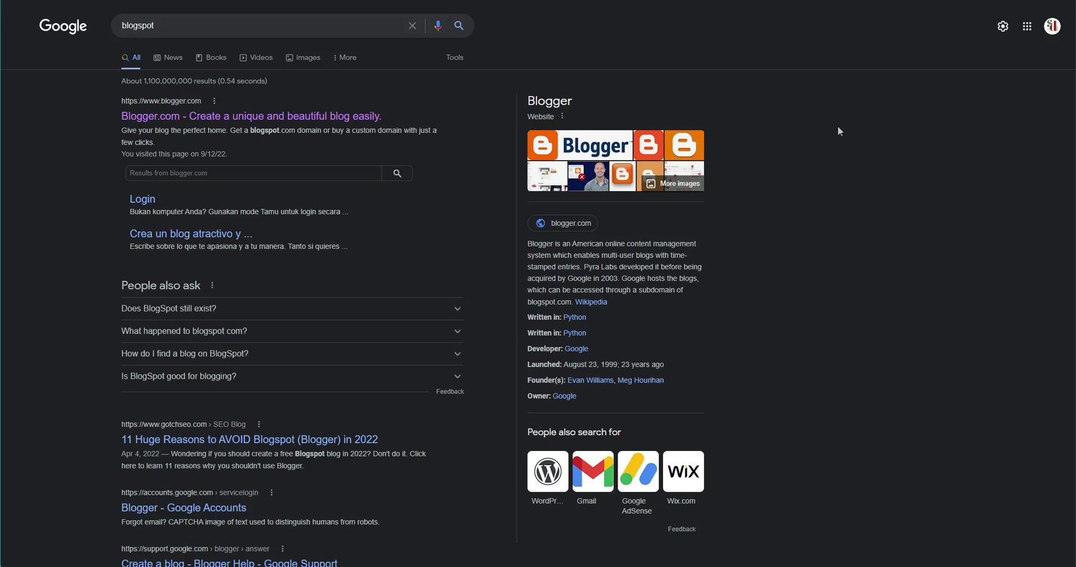
Review the Blogger summary in the Google search results and open the Blogger.com result.
{"action": "left_click_drag", "start_coordinate": [567, 278], "coordinate": [621, 279]}
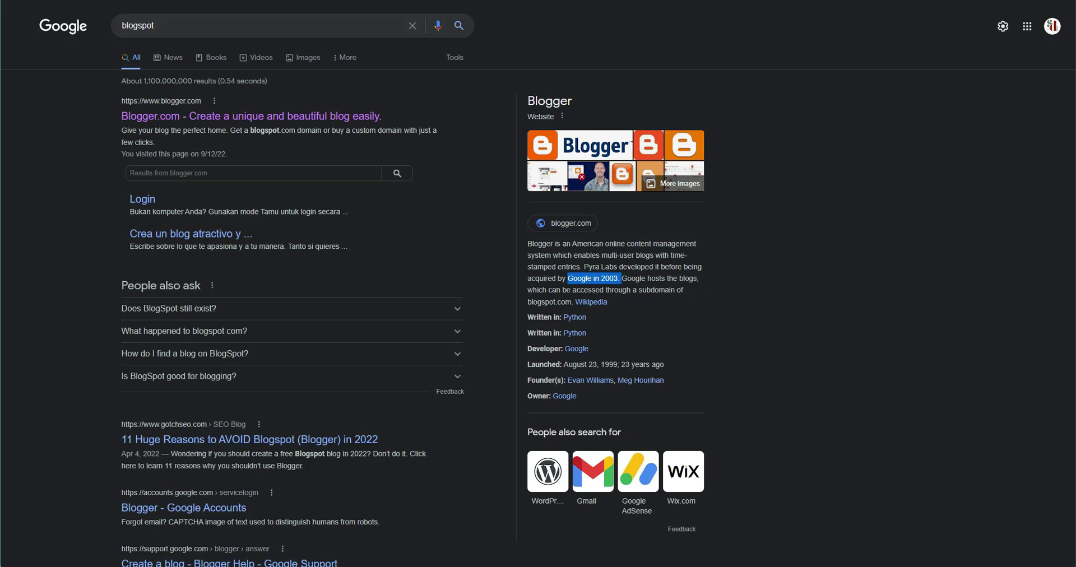
{"action": "left_click_drag", "start_coordinate": [528, 308], "coordinate": [572, 307]}
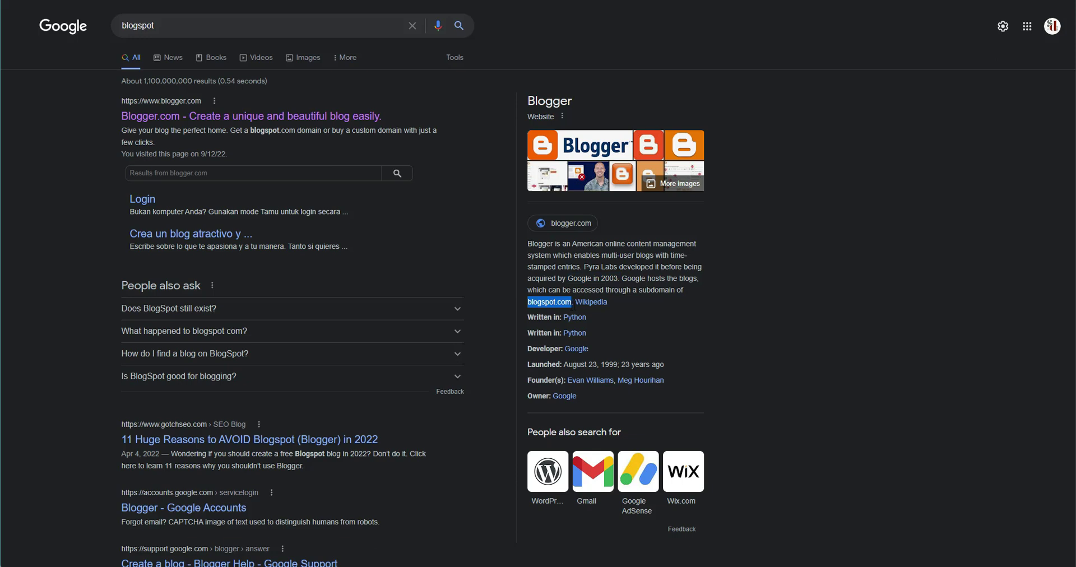
{"action": "left_click", "coordinate": [809, 275]}
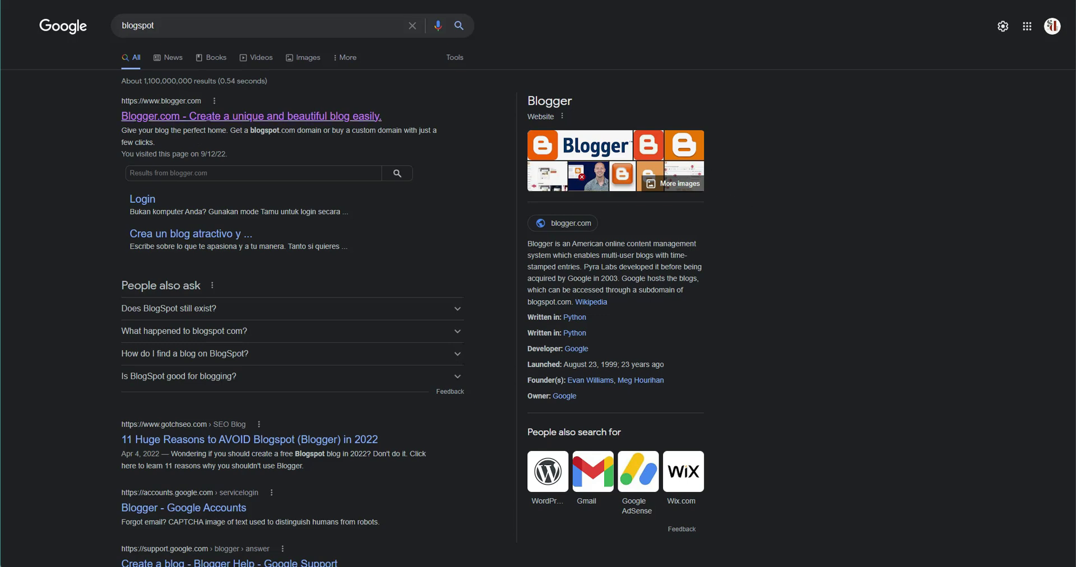
{"action": "left_click", "coordinate": [141, 117]}
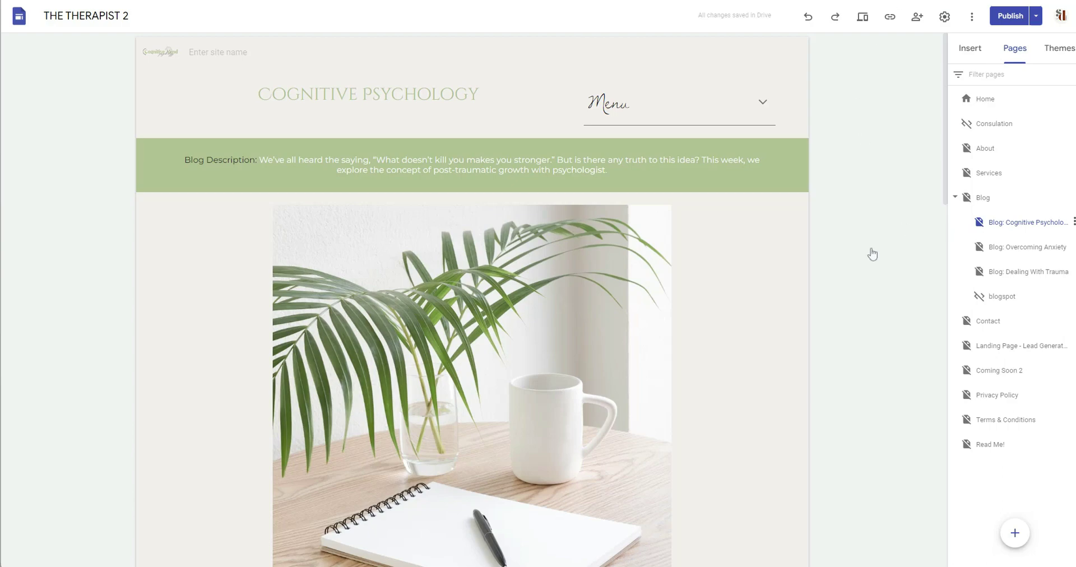
Examine the Cognitive Psychology blog page in the Google Sites editor, from its description through the headings and quote.
{"action": "scroll", "coordinate": [872, 253], "scroll_direction": "down", "scroll_amount": 7}
{"action": "scroll", "coordinate": [814, 207], "scroll_direction": "down", "scroll_amount": 8}
{"action": "scroll", "coordinate": [831, 178], "scroll_direction": "up", "scroll_amount": 14}
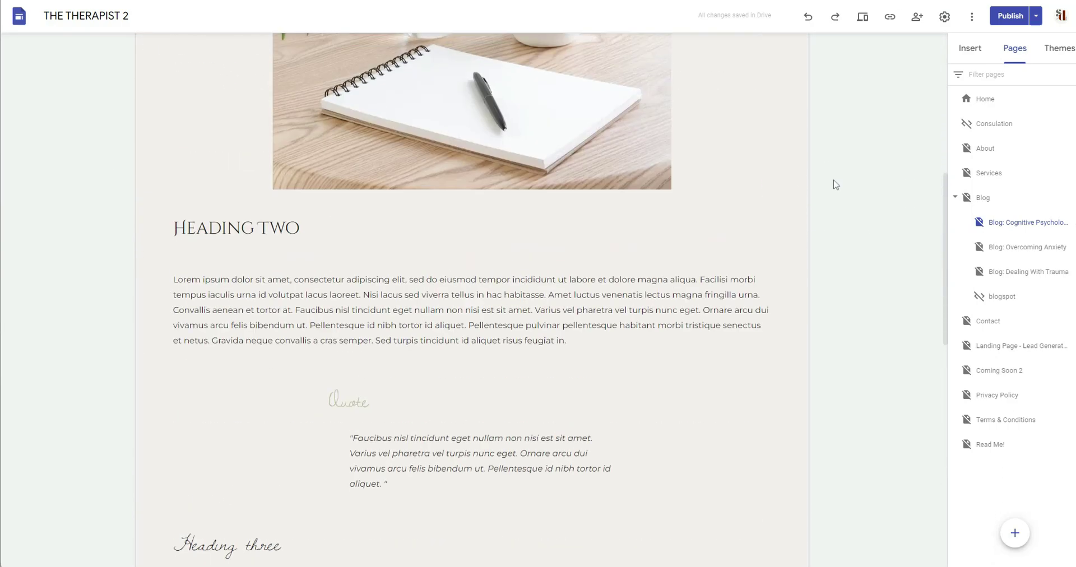
{"action": "scroll", "coordinate": [837, 193], "scroll_direction": "up", "scroll_amount": 2}
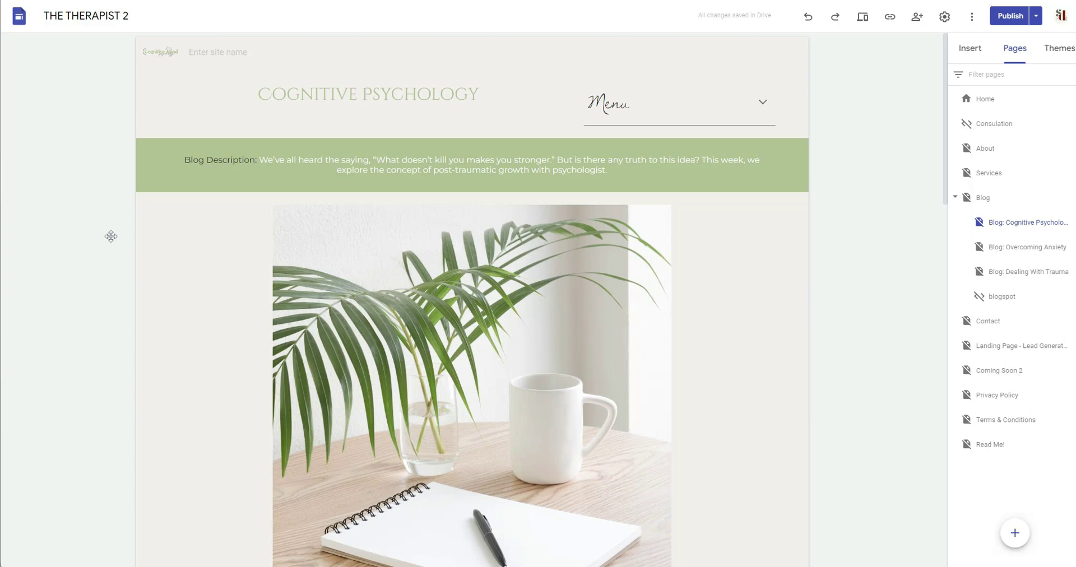
{"action": "scroll", "coordinate": [643, 235], "scroll_direction": "down", "scroll_amount": 10}
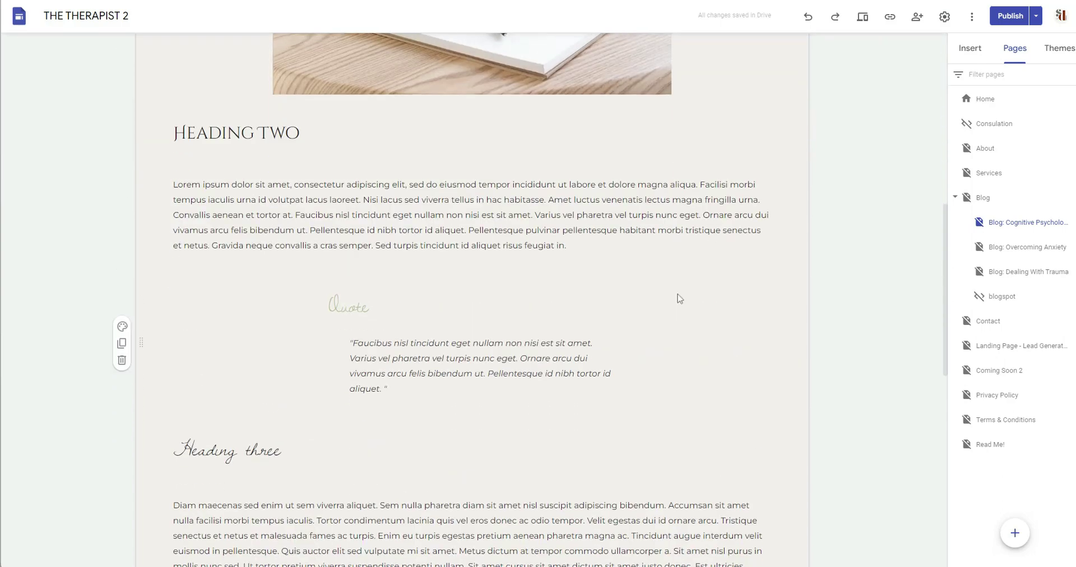
{"action": "scroll", "coordinate": [679, 312], "scroll_direction": "down", "scroll_amount": 8}
{"action": "scroll", "coordinate": [682, 295], "scroll_direction": "up", "scroll_amount": 14}
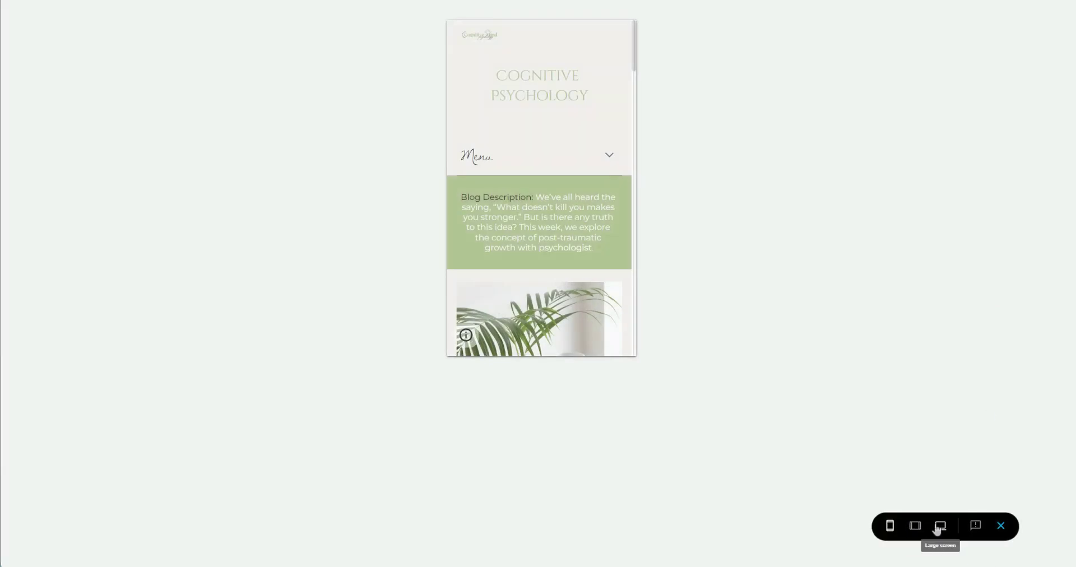
Preview the Cognitive Psychology page at large-screen size and select its content from the blog description down through the body sections.
{"action": "left_click", "coordinate": [938, 528]}
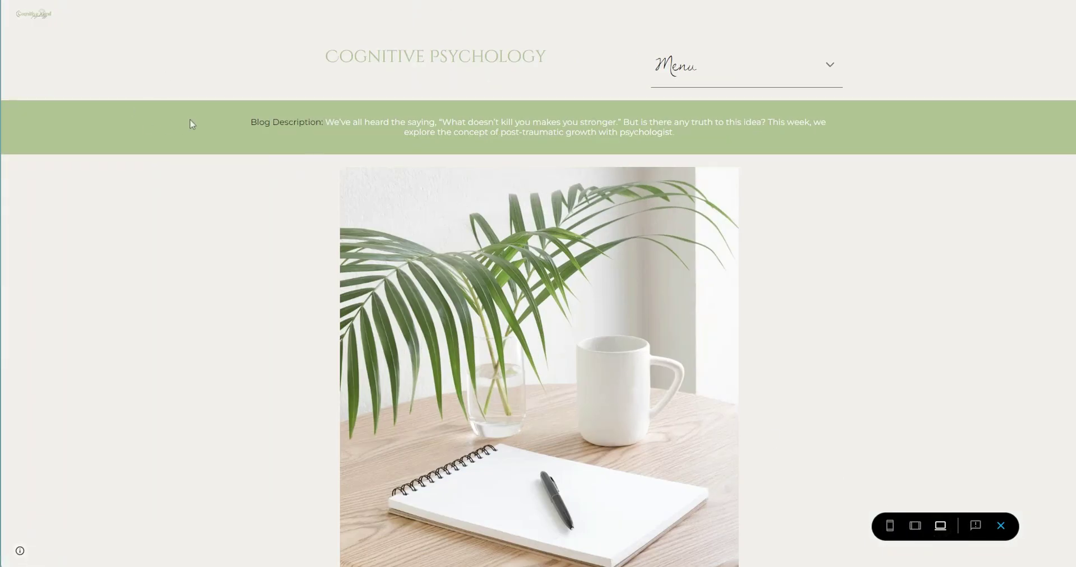
{"action": "left_click_drag", "start_coordinate": [242, 116], "coordinate": [813, 498]}
{"action": "scroll", "coordinate": [684, 346], "scroll_direction": "down", "scroll_amount": 8}
{"action": "scroll", "coordinate": [689, 365], "scroll_direction": "down", "scroll_amount": 6}
{"action": "right_click", "coordinate": [805, 514]}
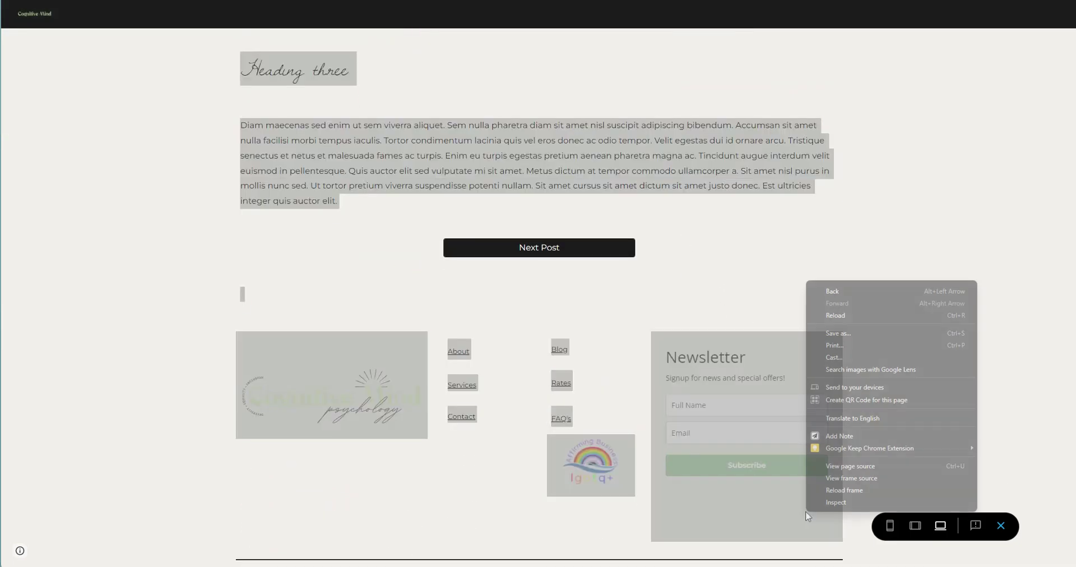
{"action": "left_click", "coordinate": [715, 522]}
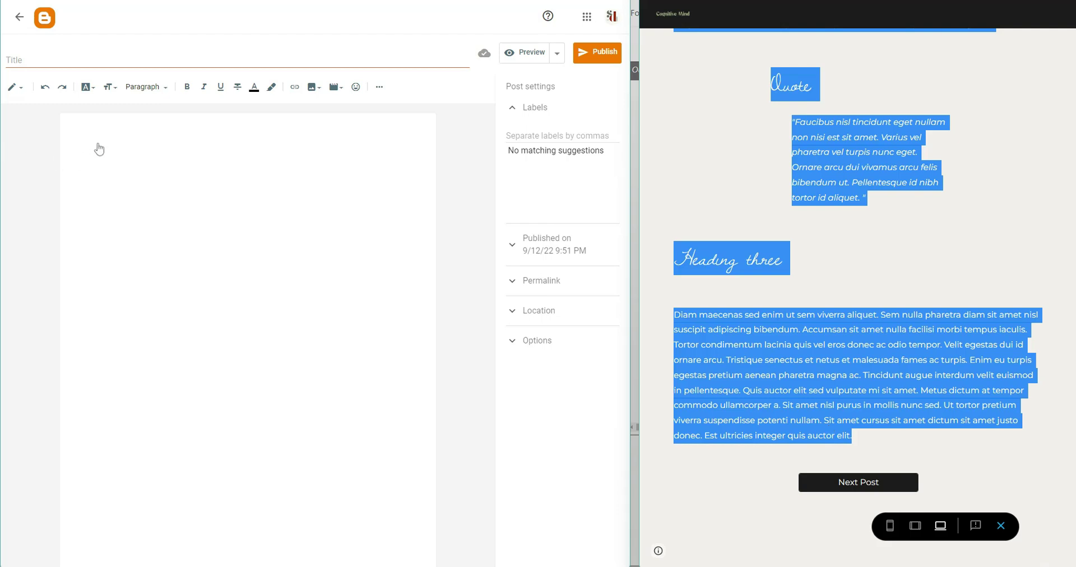
Switch to Blogger and paste the copied Cognitive Psychology page content into the empty post with its formatting.
{"action": "left_click", "coordinate": [90, 158]}
{"action": "right_click", "coordinate": [102, 132]}
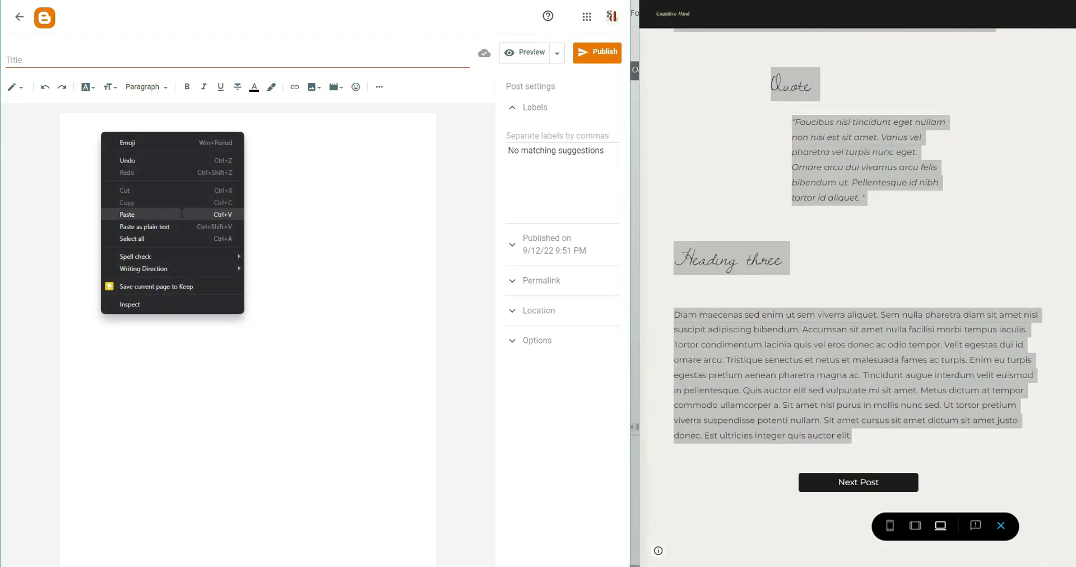
{"action": "left_click", "coordinate": [161, 216]}
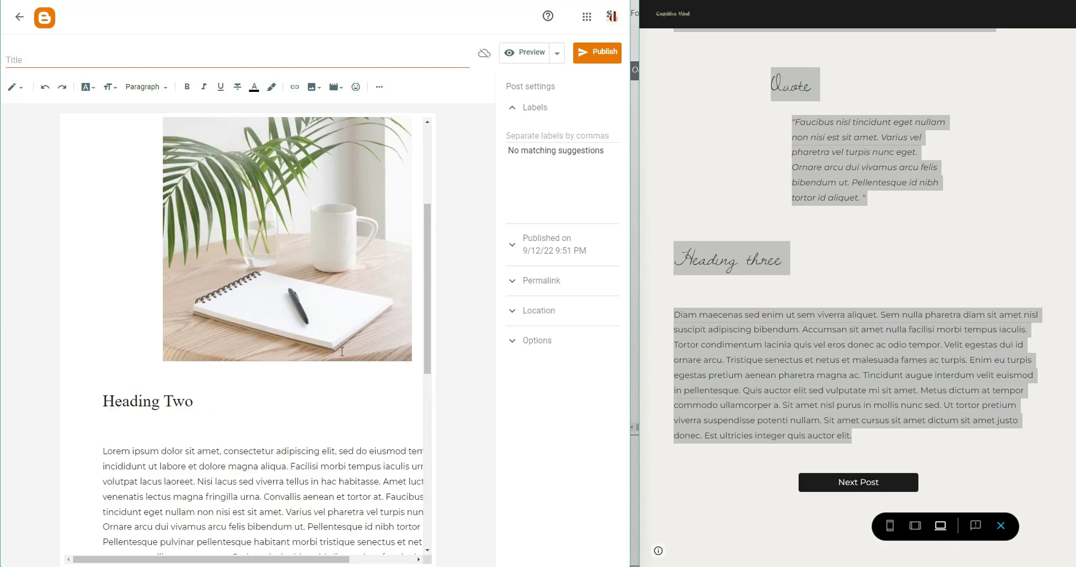
Check how the title, blog description, image, headings, quote and paragraphs carried over into the pasted Blogger post.
{"action": "scroll", "coordinate": [343, 352], "scroll_direction": "down", "scroll_amount": 10}
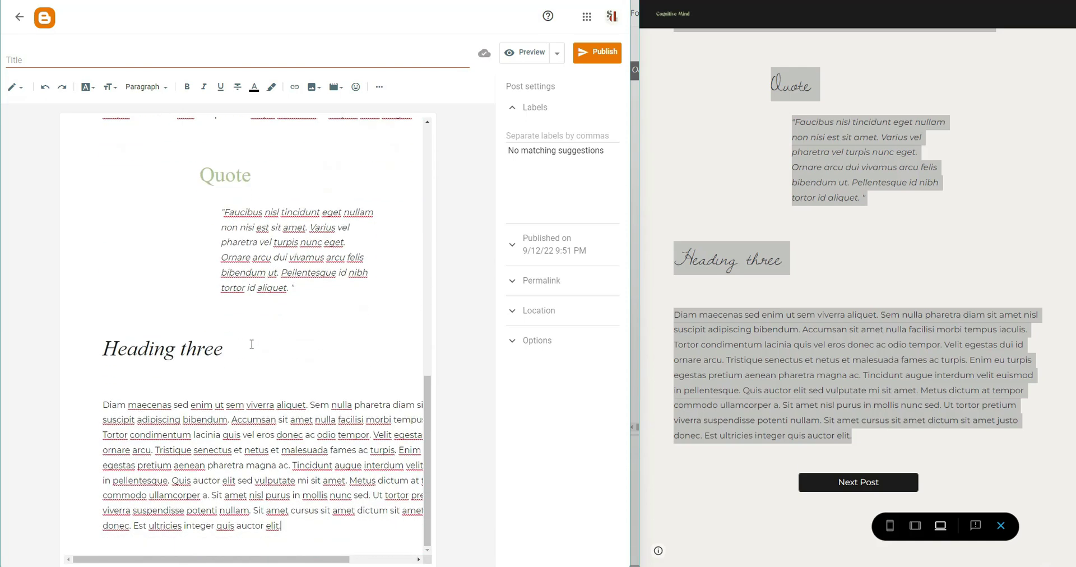
{"action": "scroll", "coordinate": [251, 343], "scroll_direction": "up", "scroll_amount": 15}
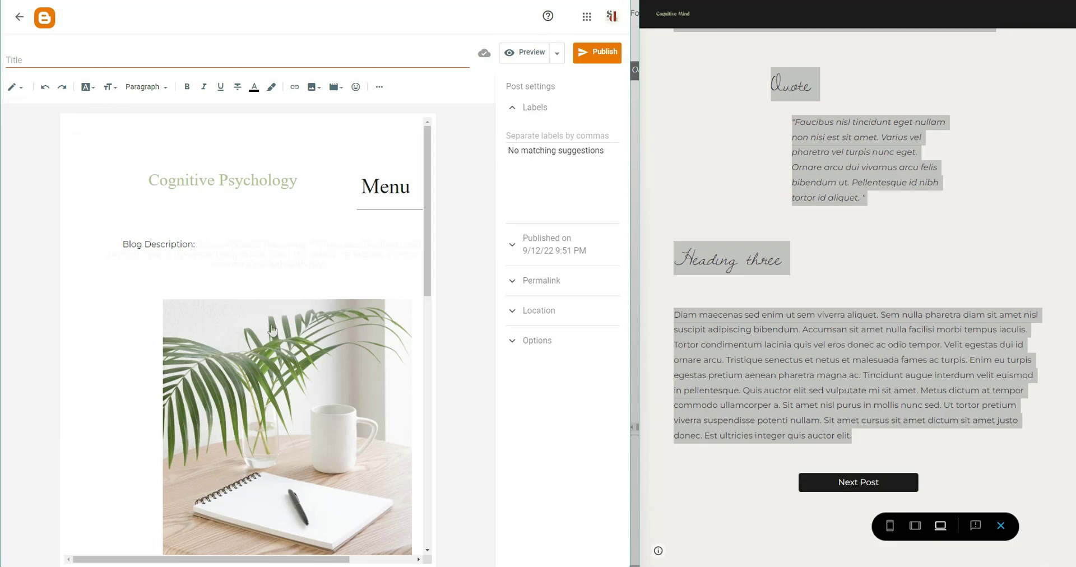
{"action": "scroll", "coordinate": [274, 322], "scroll_direction": "down", "scroll_amount": 6}
{"action": "scroll", "coordinate": [344, 320], "scroll_direction": "down", "scroll_amount": 5}
{"action": "scroll", "coordinate": [343, 336], "scroll_direction": "up", "scroll_amount": 9}
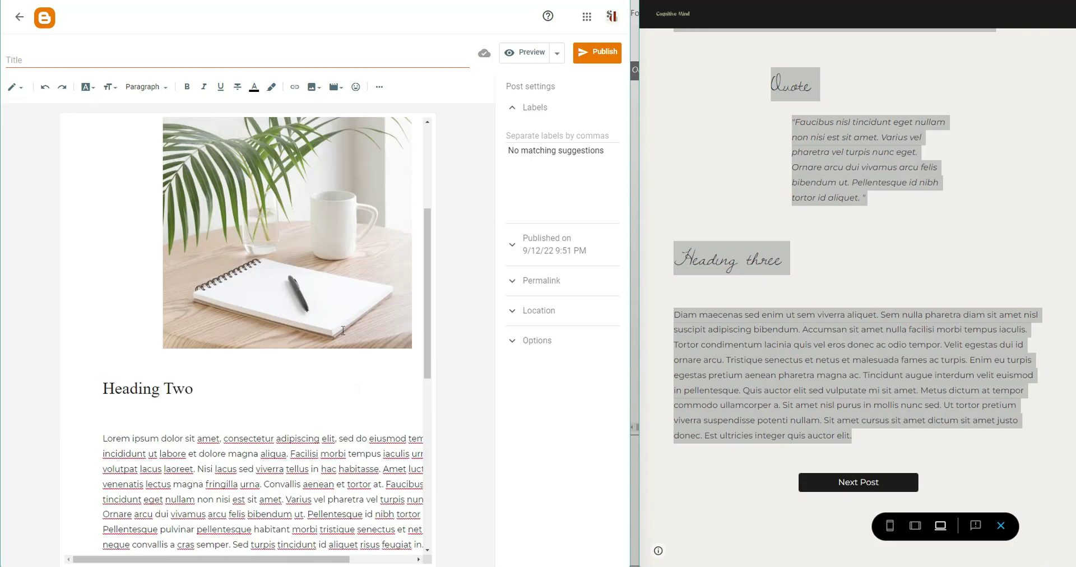
{"action": "scroll", "coordinate": [343, 327], "scroll_direction": "up", "scroll_amount": 2}
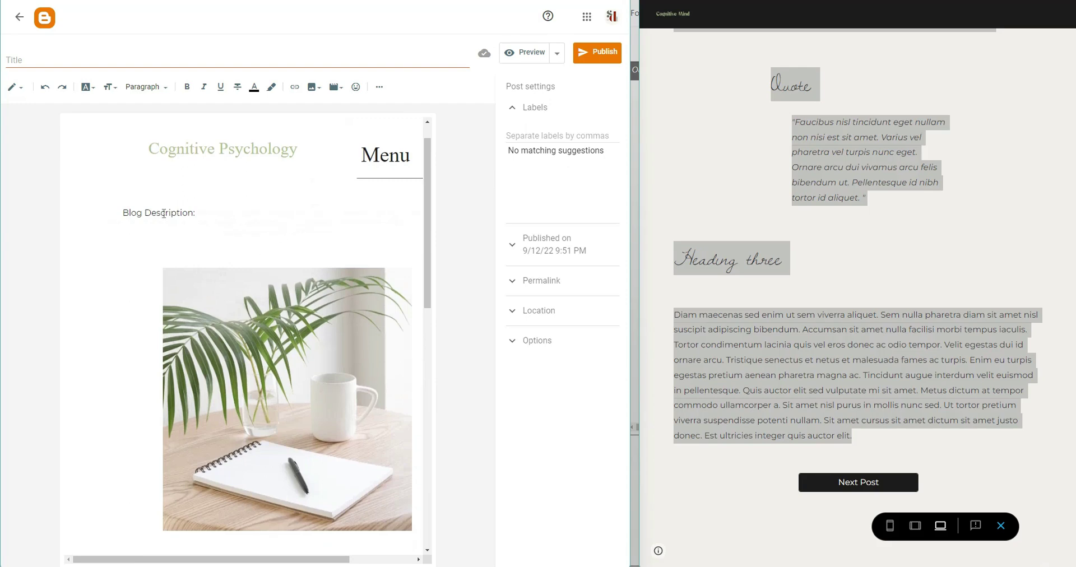
{"action": "scroll", "coordinate": [235, 303], "scroll_direction": "down", "scroll_amount": 12}
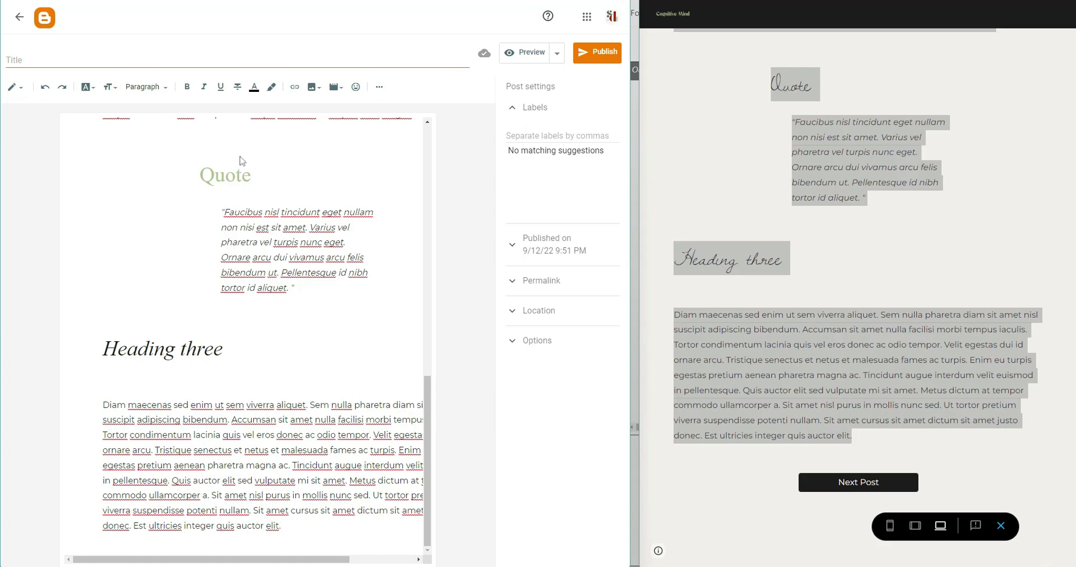
{"action": "scroll", "coordinate": [251, 175], "scroll_direction": "up", "scroll_amount": 1}
{"action": "scroll", "coordinate": [257, 420], "scroll_direction": "down", "scroll_amount": 1}
{"action": "left_click_drag", "start_coordinate": [281, 560], "coordinate": [248, 545]}
{"action": "scroll", "coordinate": [248, 545], "scroll_direction": "up", "scroll_amount": 3}
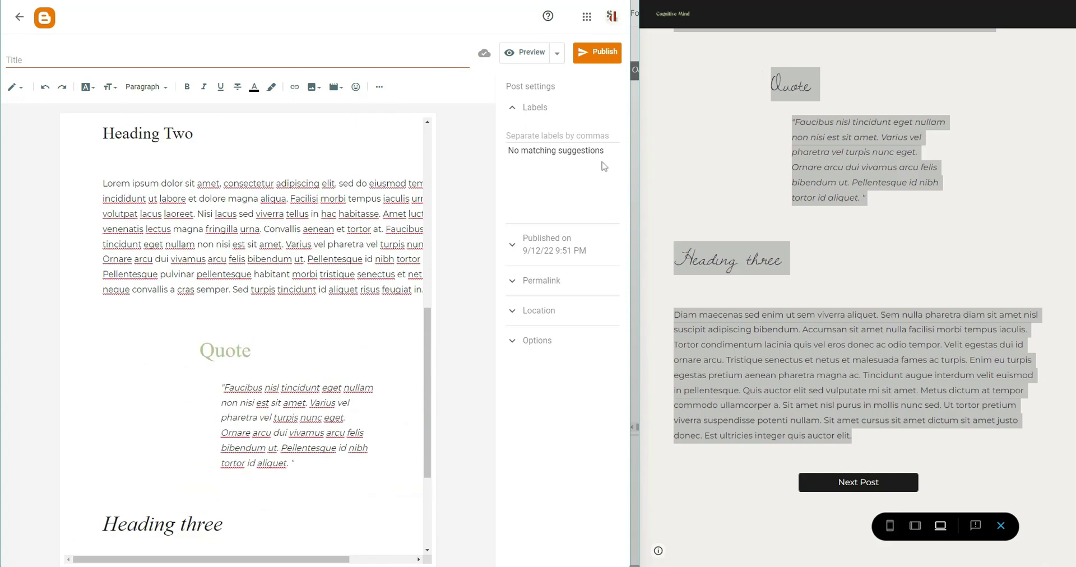
Clear the selection on the site page, extend the Blogger window to meet it, and examine the Human Factor post preview down to its comments.
{"action": "left_click", "coordinate": [693, 144]}
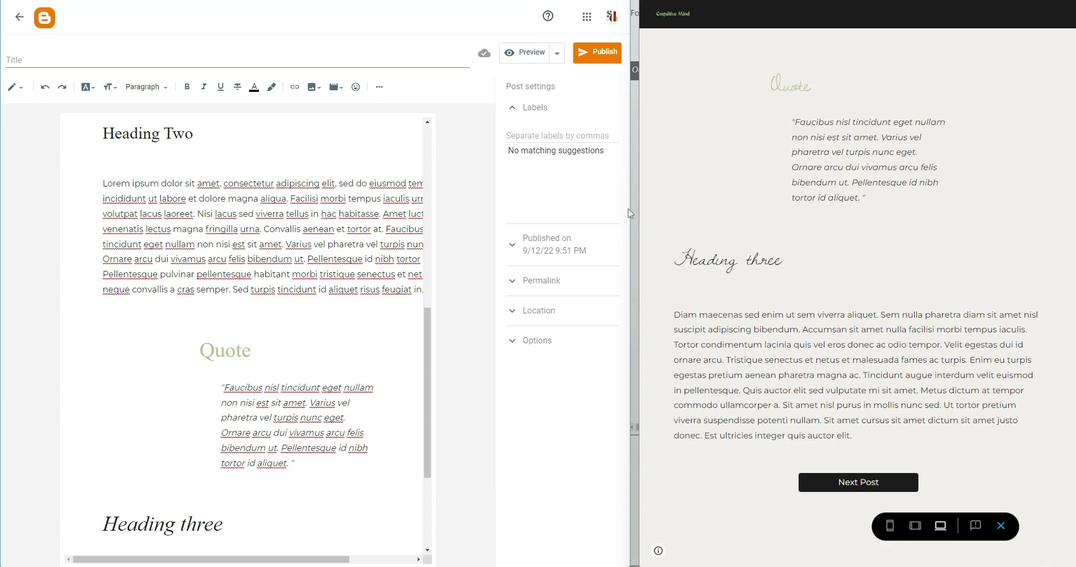
{"action": "left_click_drag", "start_coordinate": [635, 210], "coordinate": [642, 206]}
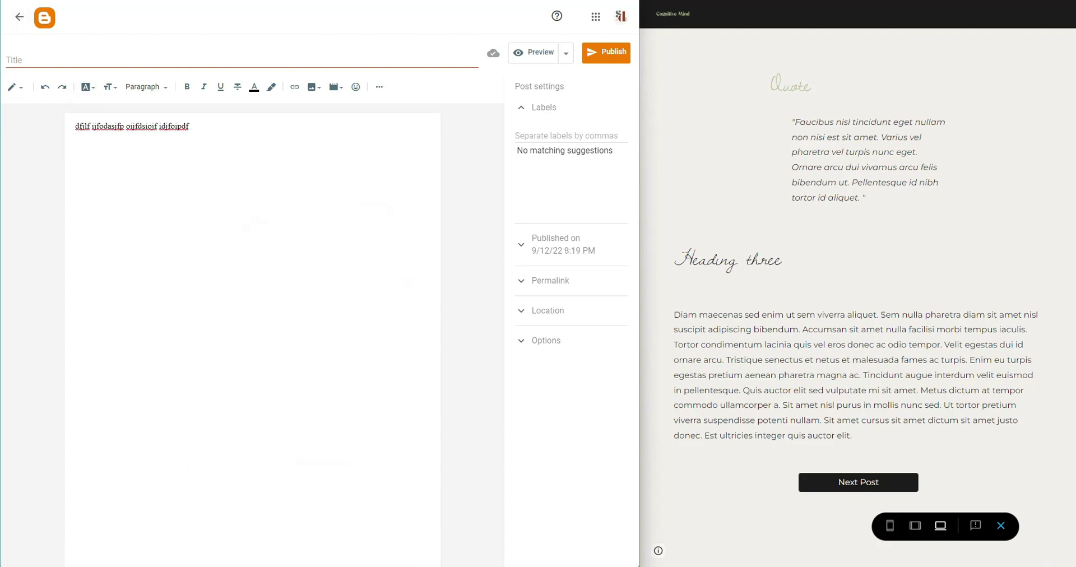
{"action": "scroll", "coordinate": [425, 348], "scroll_direction": "down", "scroll_amount": 7}
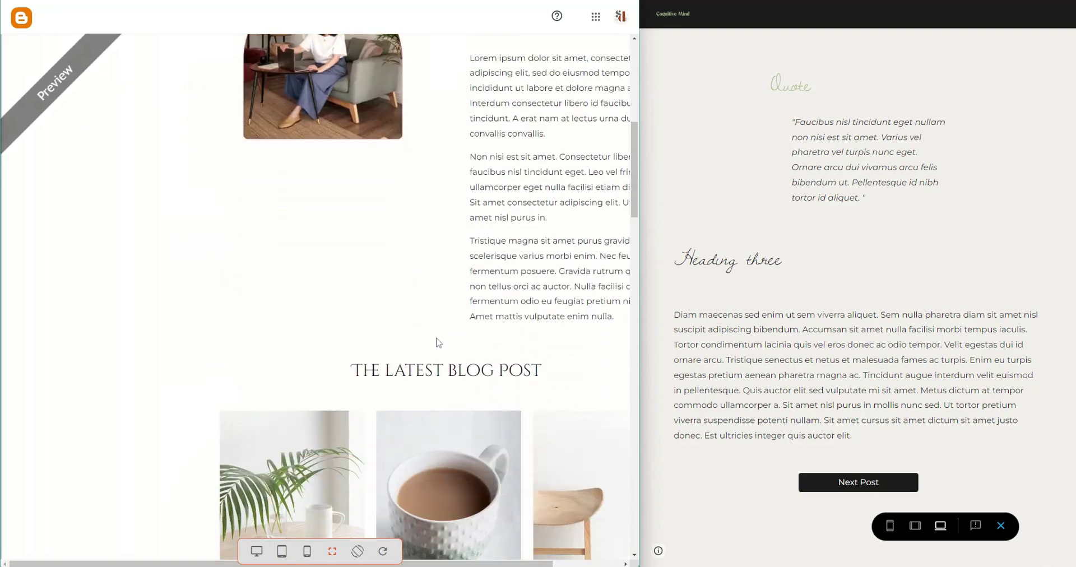
{"action": "scroll", "coordinate": [305, 233], "scroll_direction": "down", "scroll_amount": 9}
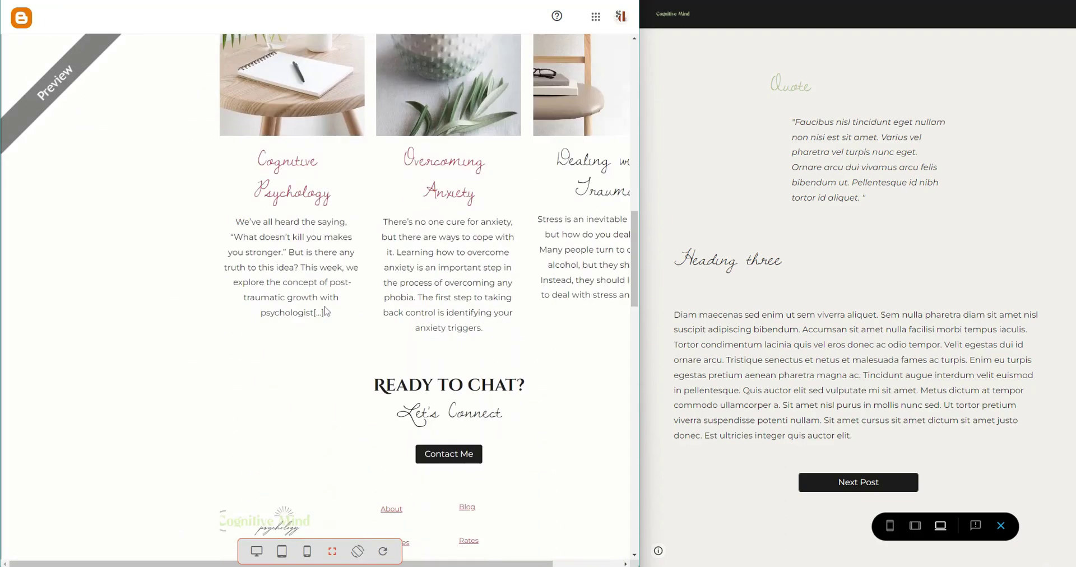
{"action": "scroll", "coordinate": [454, 344], "scroll_direction": "down", "scroll_amount": 8}
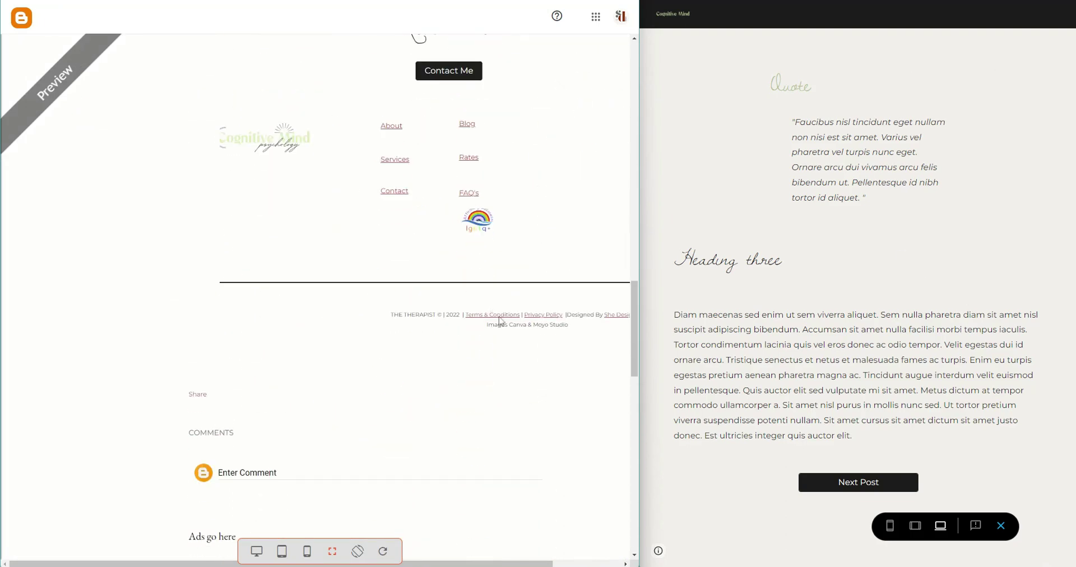
{"action": "scroll", "coordinate": [559, 315], "scroll_direction": "up", "scroll_amount": 10}
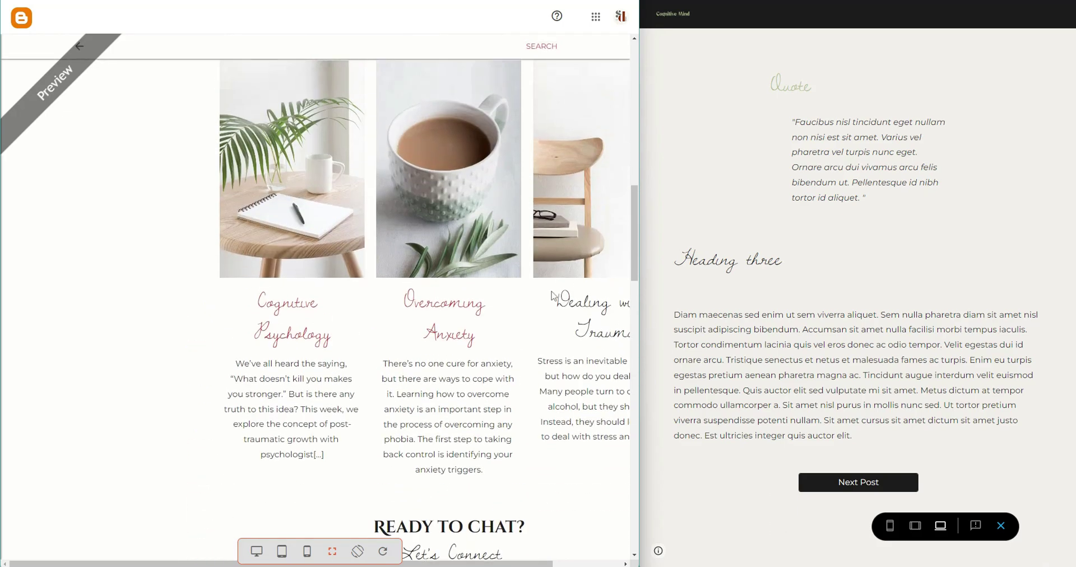
Widen the Blogger window to the full screen and examine the Human Factor preview's header, latest blog posts and footer links.
{"action": "left_click_drag", "start_coordinate": [639, 305], "coordinate": [1075, 290]}
{"action": "scroll", "coordinate": [987, 281], "scroll_direction": "down", "scroll_amount": 12}
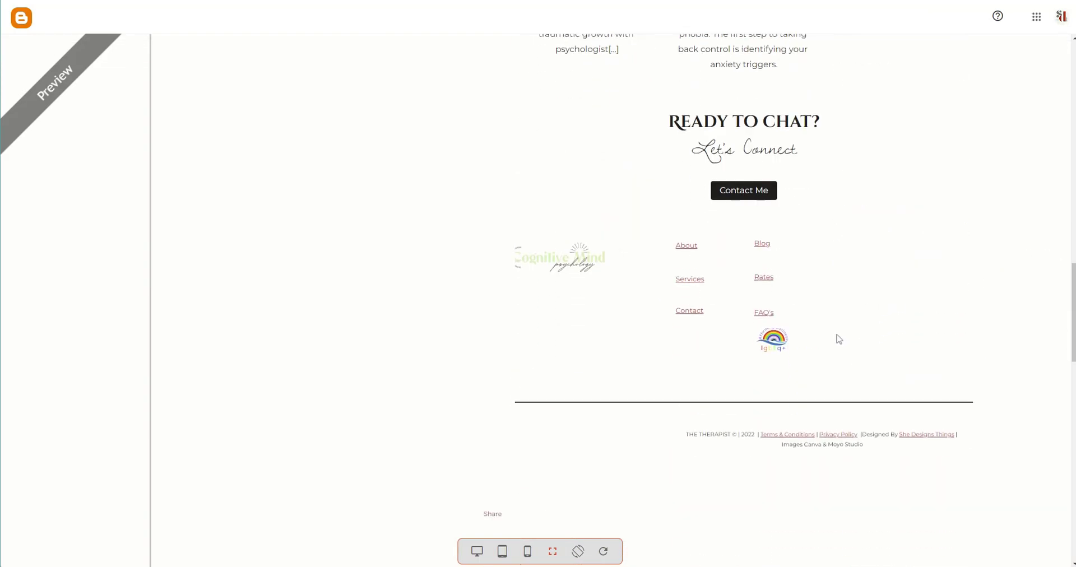
{"action": "scroll", "coordinate": [958, 354], "scroll_direction": "up", "scroll_amount": 20}
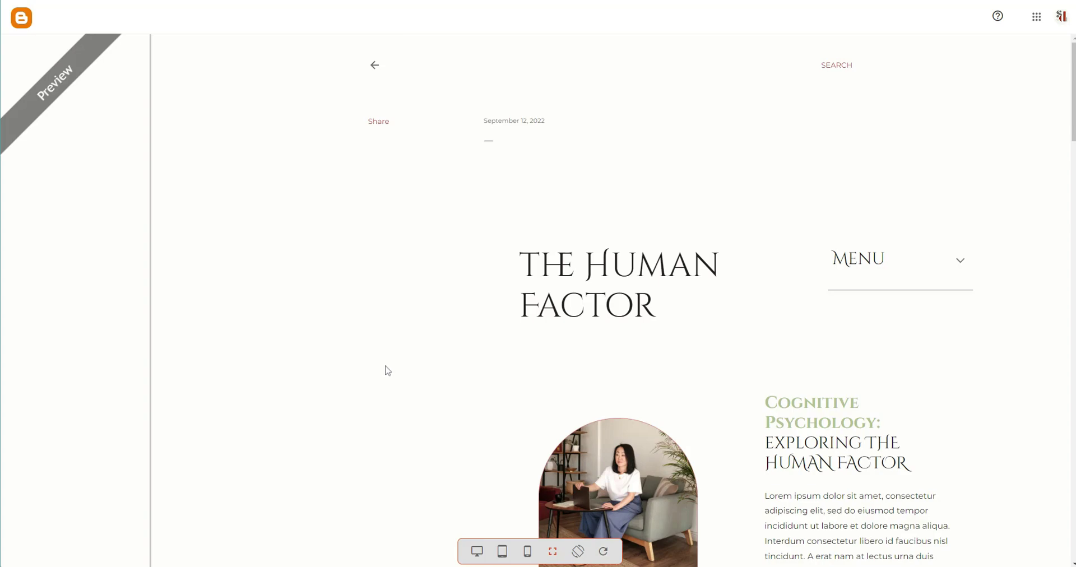
{"action": "scroll", "coordinate": [903, 298], "scroll_direction": "down", "scroll_amount": 5}
{"action": "scroll", "coordinate": [953, 335], "scroll_direction": "down", "scroll_amount": 2}
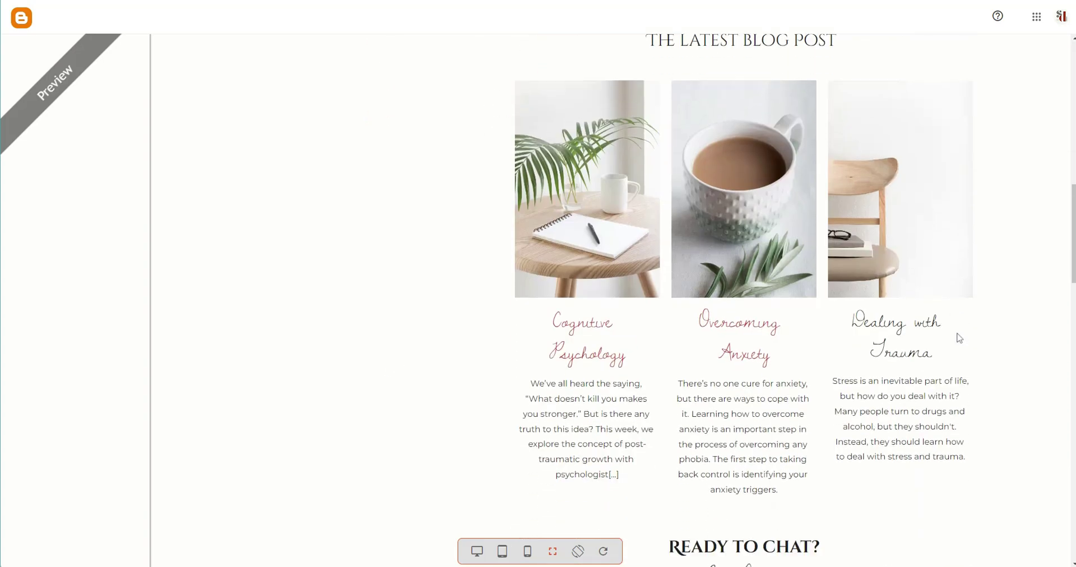
{"action": "scroll", "coordinate": [959, 338], "scroll_direction": "down", "scroll_amount": 5}
{"action": "scroll", "coordinate": [961, 335], "scroll_direction": "up", "scroll_amount": 15}
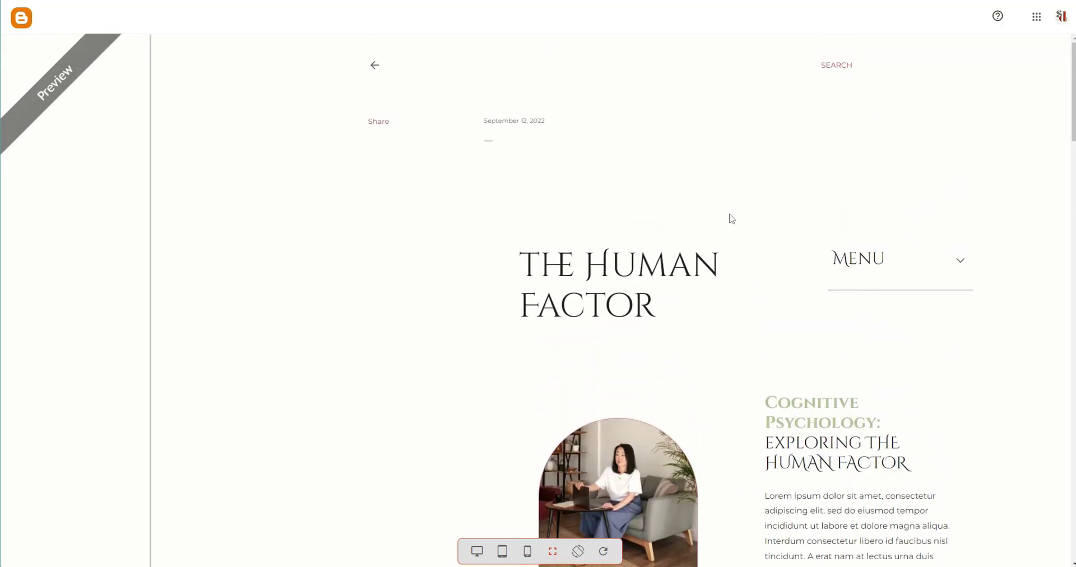
{"action": "scroll", "coordinate": [550, 234], "scroll_direction": "down", "scroll_amount": 5}
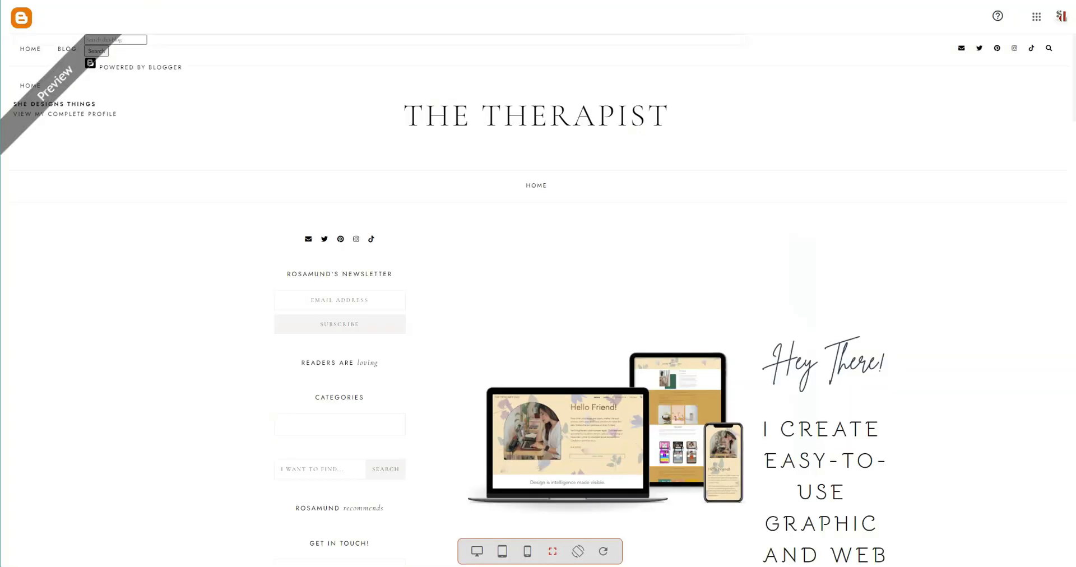
Examine the business home page content in The Therapist blog preview, including testimonials, web design themes, portfolio, F.A.Q and footer.
{"action": "scroll", "coordinate": [650, 415], "scroll_direction": "down", "scroll_amount": 20}
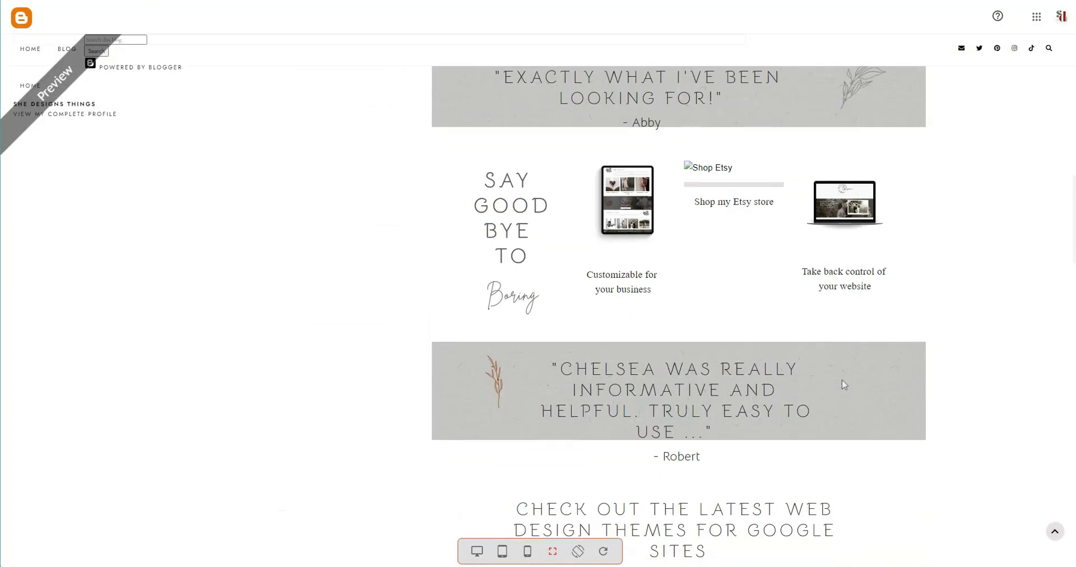
{"action": "scroll", "coordinate": [843, 379], "scroll_direction": "down", "scroll_amount": 3}
{"action": "scroll", "coordinate": [591, 308], "scroll_direction": "down", "scroll_amount": 18}
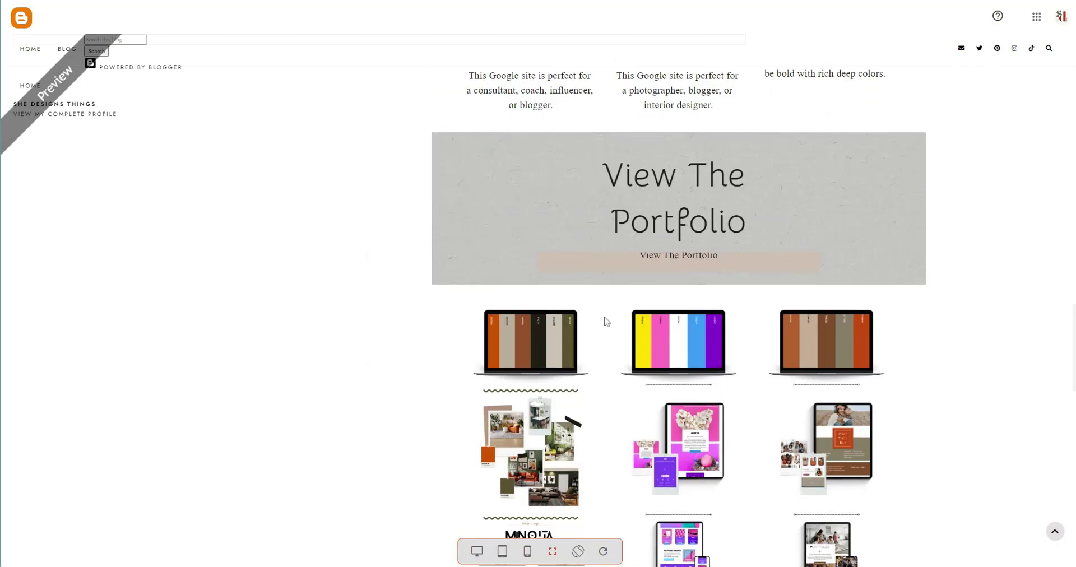
{"action": "scroll", "coordinate": [393, 291], "scroll_direction": "down", "scroll_amount": 6}
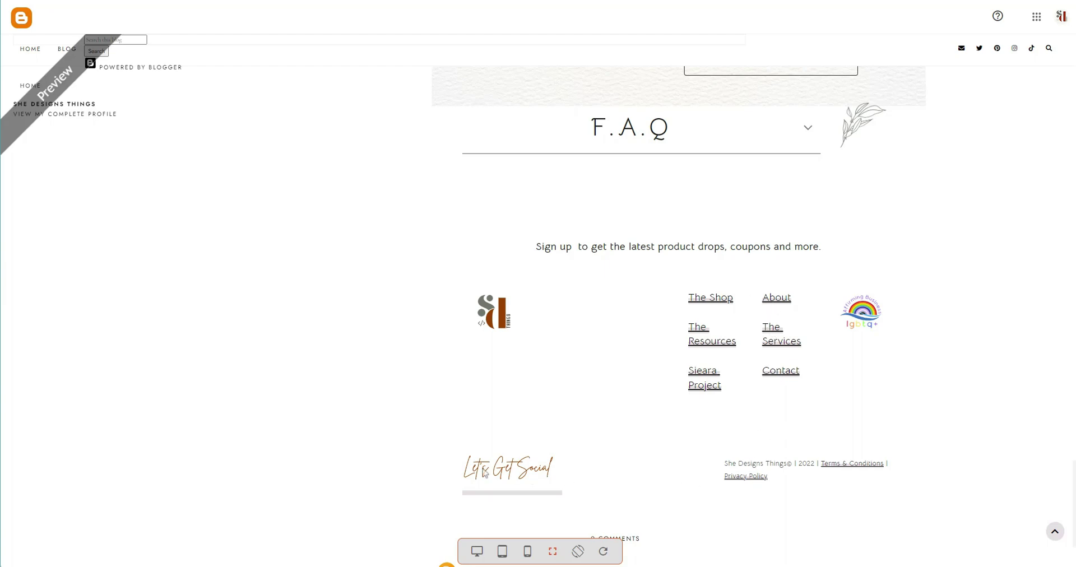
{"action": "scroll", "coordinate": [476, 472], "scroll_direction": "down", "scroll_amount": 2}
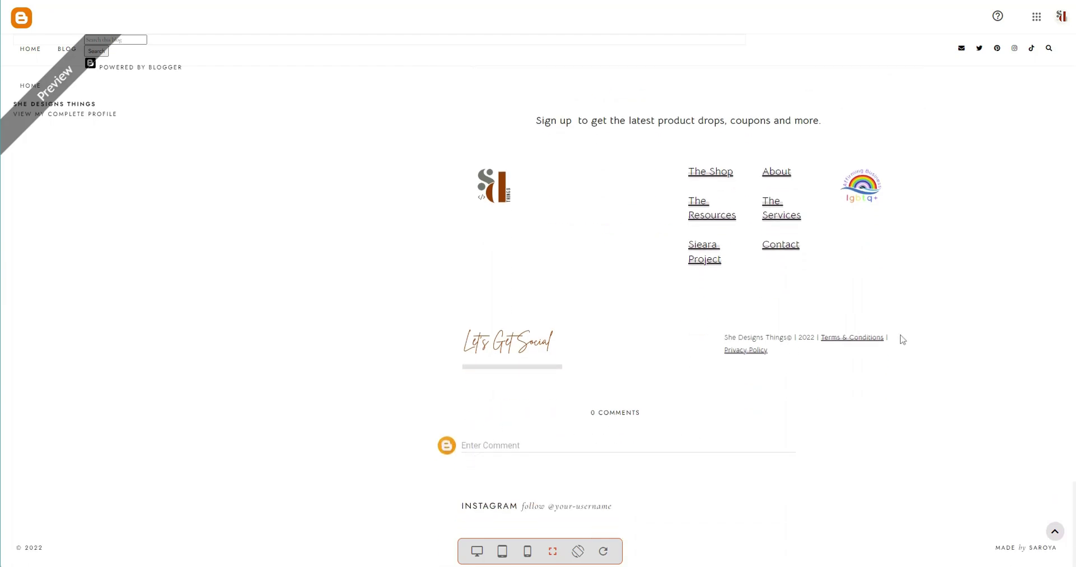
{"action": "scroll", "coordinate": [492, 369], "scroll_direction": "up", "scroll_amount": 20}
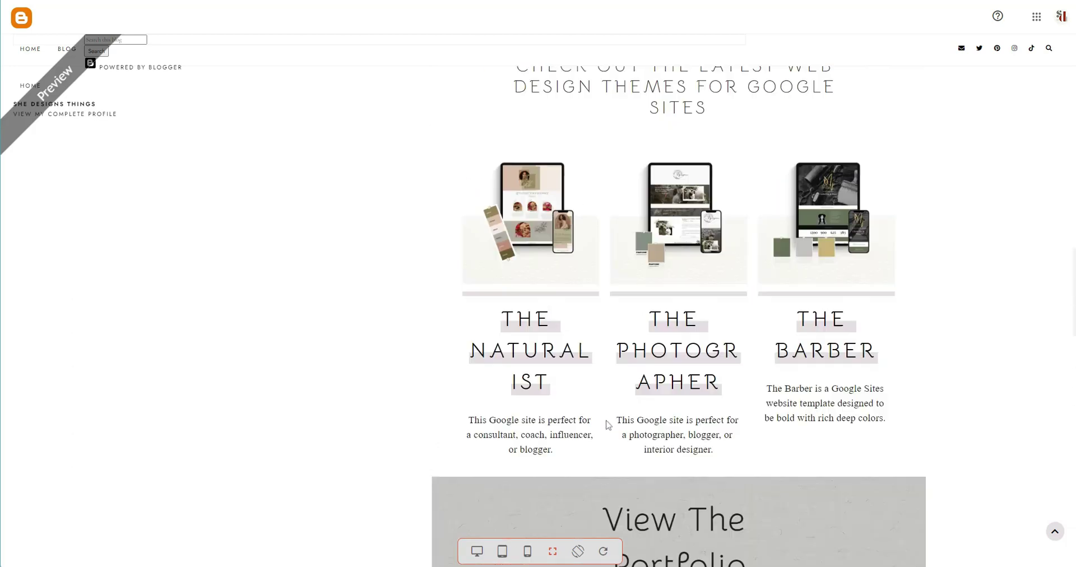
Examine The Therapist blog preview from its header and sidebar down to the shop templates section and first testimonial.
{"action": "scroll", "coordinate": [655, 446], "scroll_direction": "up", "scroll_amount": 10}
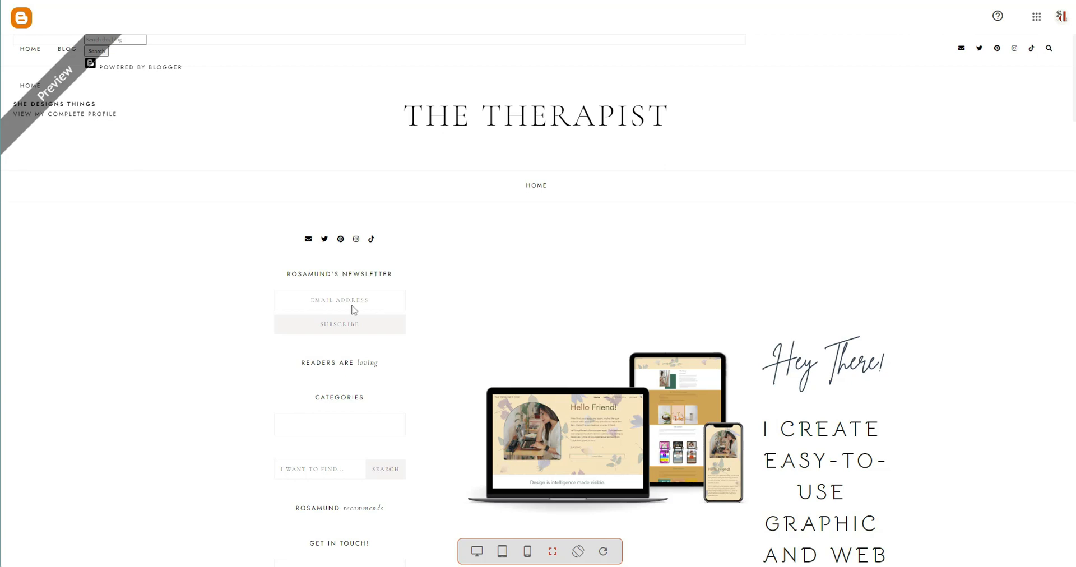
{"action": "scroll", "coordinate": [362, 347], "scroll_direction": "down", "scroll_amount": 6}
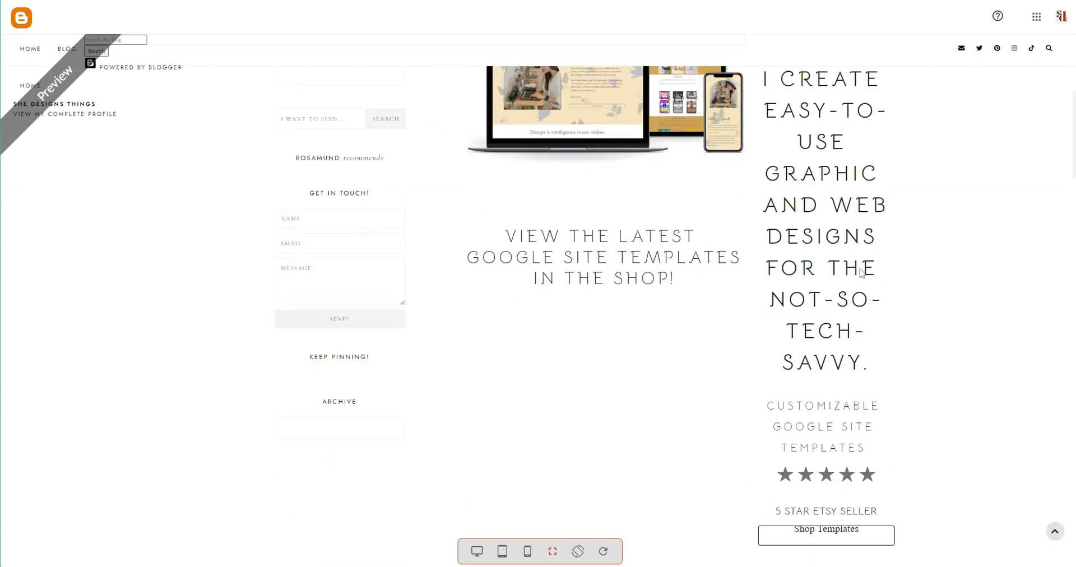
{"action": "scroll", "coordinate": [707, 385], "scroll_direction": "down", "scroll_amount": 10}
{"action": "scroll", "coordinate": [800, 351], "scroll_direction": "up", "scroll_amount": 8}
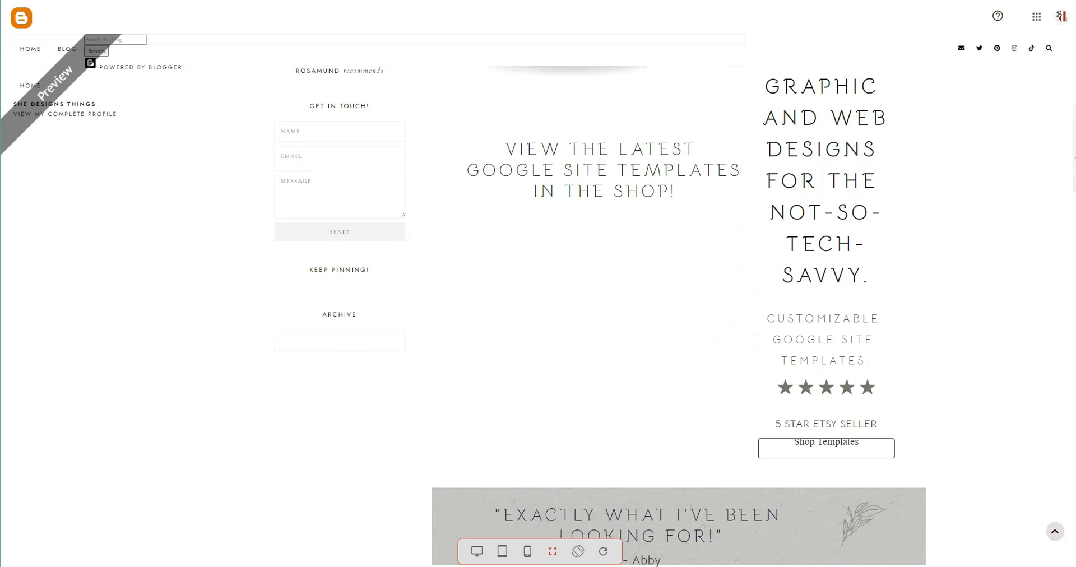
Leave the site preview, open the blogspot page in the Google Sites editor and extend that window to full screen.
{"action": "left_click_drag", "start_coordinate": [1073, 158], "coordinate": [639, 169]}
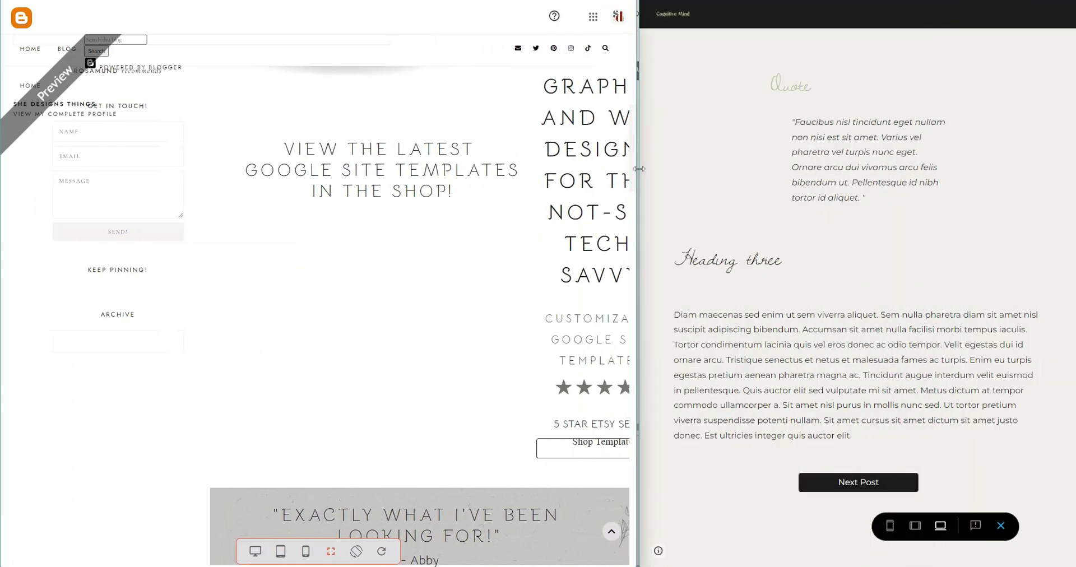
{"action": "left_click", "coordinate": [1001, 526]}
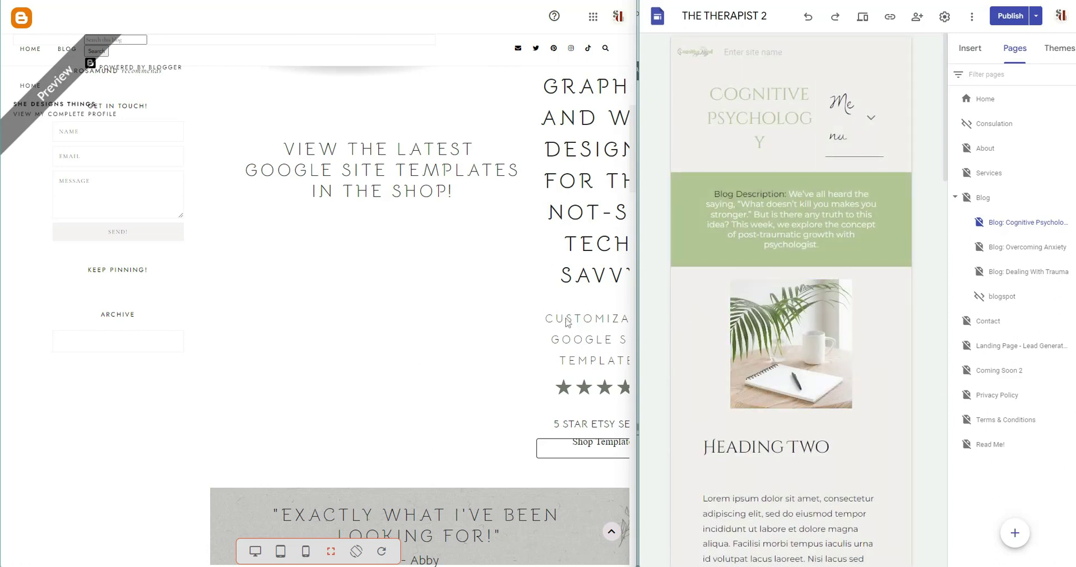
{"action": "left_click", "coordinate": [976, 296]}
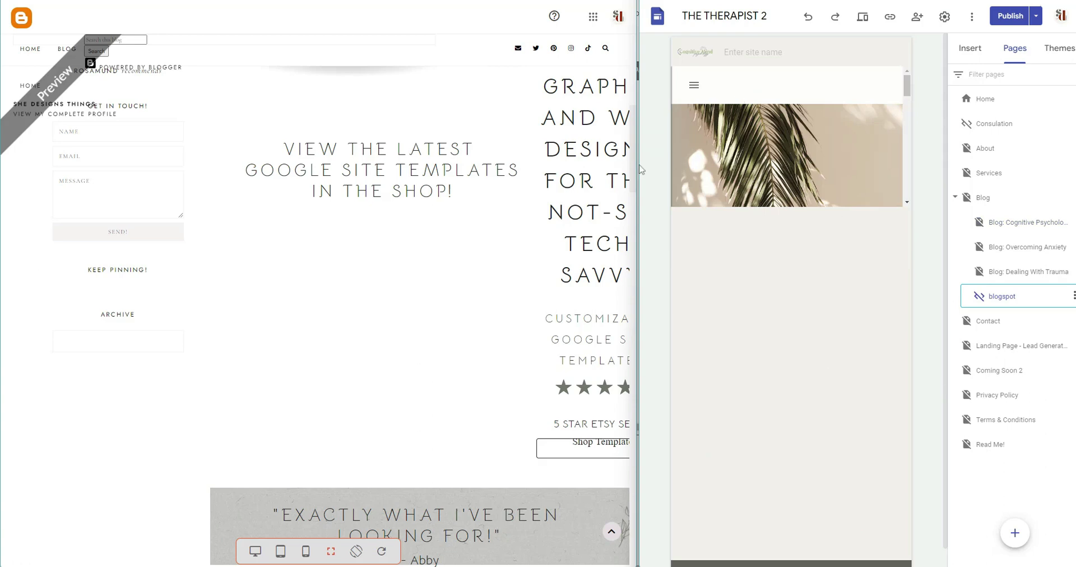
{"action": "left_click_drag", "start_coordinate": [640, 170], "coordinate": [6, 193]}
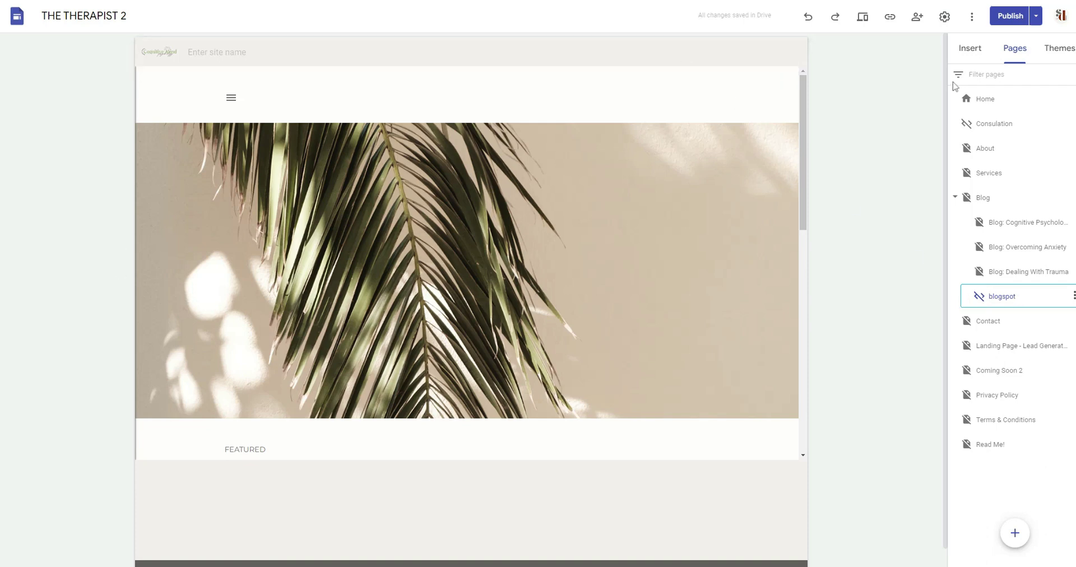
Check the collapsible menu on the site's Home page, and return to the blogspot page.
{"action": "left_click", "coordinate": [966, 100]}
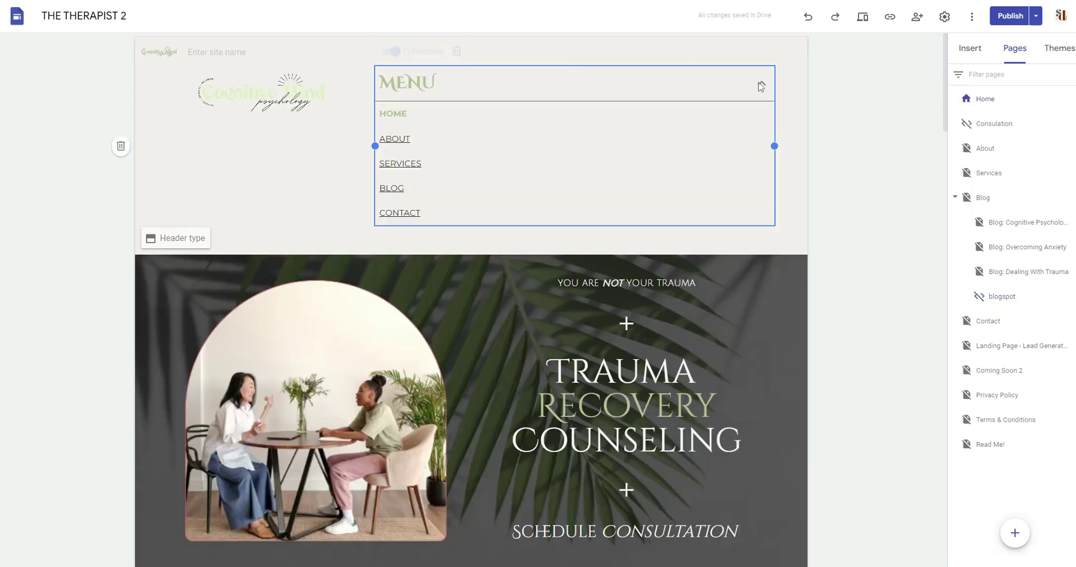
{"action": "left_click", "coordinate": [468, 139]}
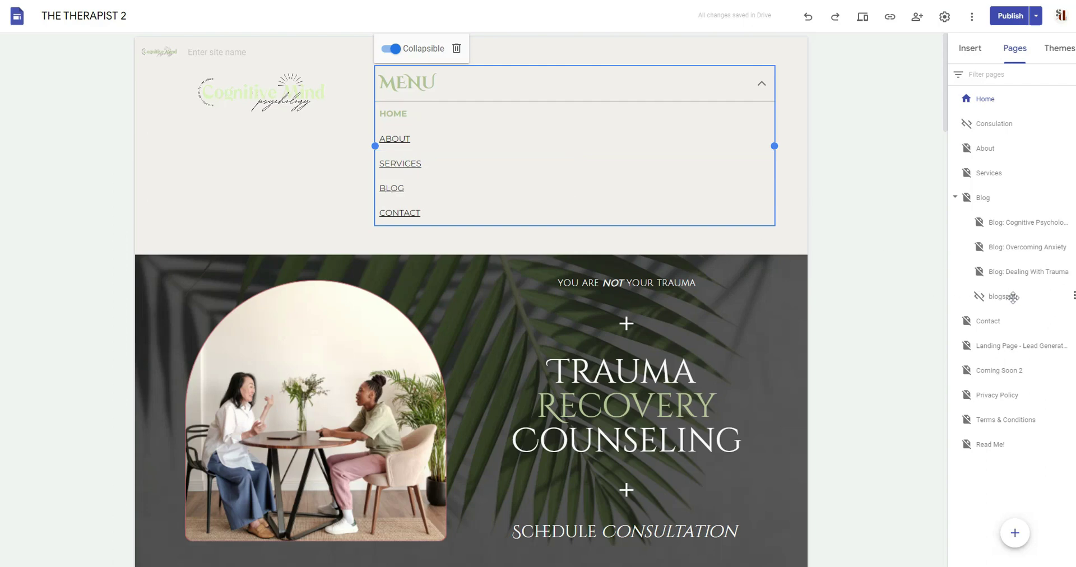
{"action": "left_click", "coordinate": [991, 299]}
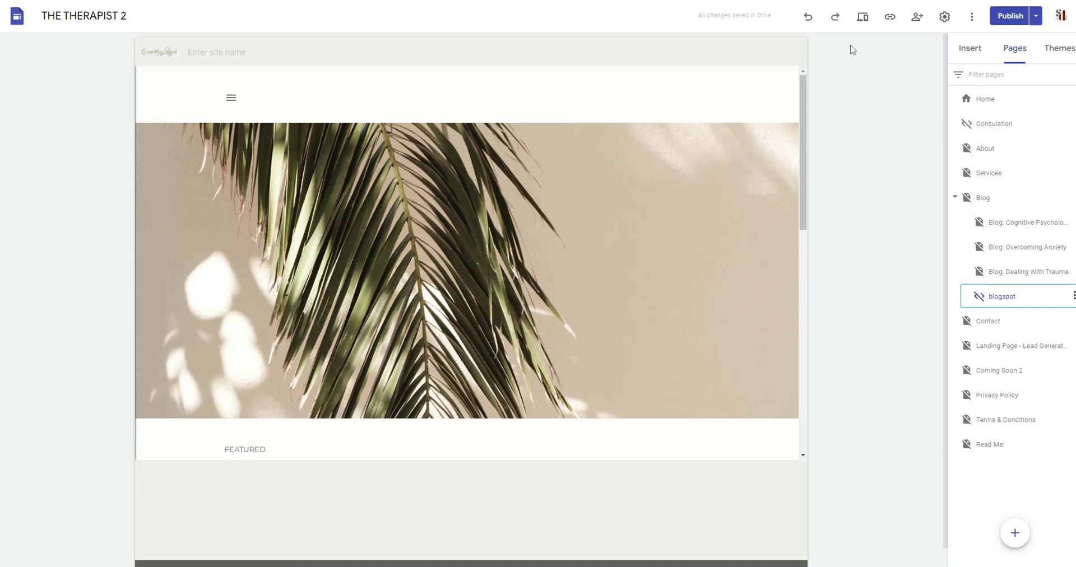
Preview the blogspot page, look through its embedded blog and open the featured Cognitive Psychology post.
{"action": "left_click", "coordinate": [862, 17]}
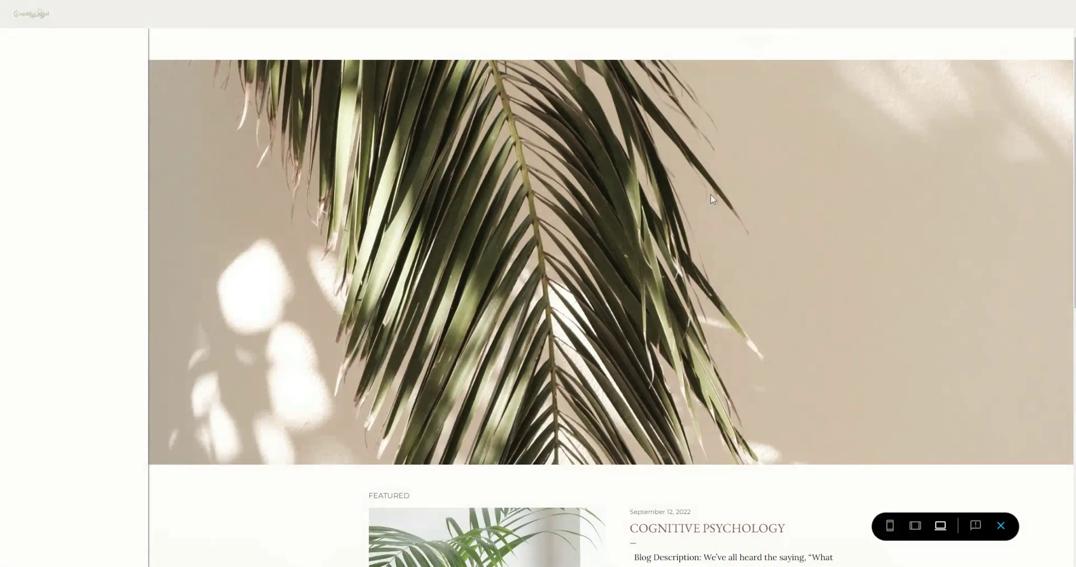
{"action": "scroll", "coordinate": [860, 221], "scroll_direction": "down", "scroll_amount": 9}
{"action": "scroll", "coordinate": [886, 203], "scroll_direction": "up", "scroll_amount": 7}
{"action": "scroll", "coordinate": [885, 202], "scroll_direction": "down", "scroll_amount": 3}
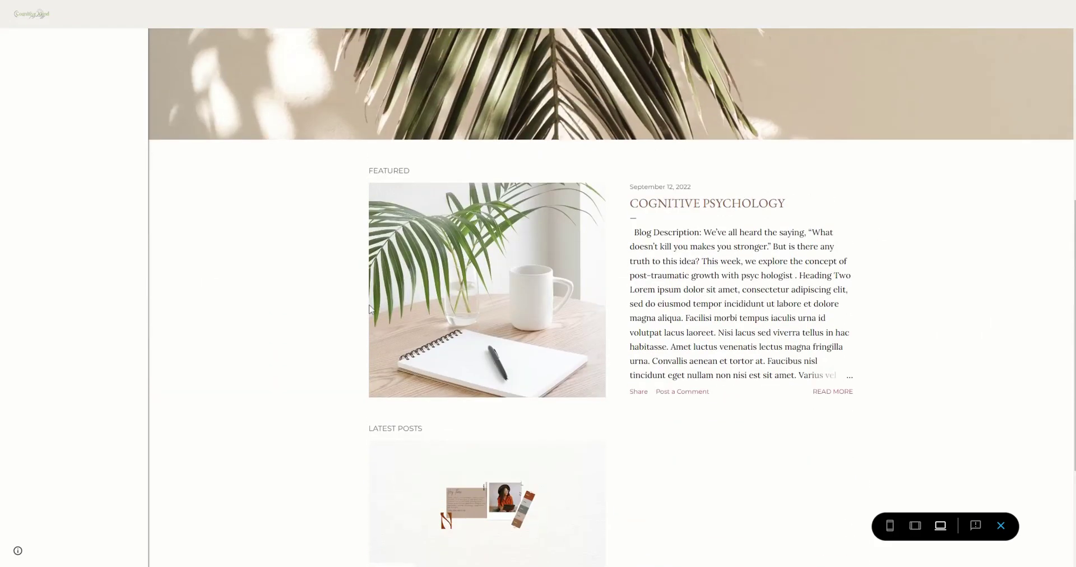
{"action": "left_click", "coordinate": [490, 296]}
Examine the embedded Cognitive Psychology post's image, headings, quote and paragraphs, and go back up to its title.
{"action": "scroll", "coordinate": [897, 297], "scroll_direction": "down", "scroll_amount": 5}
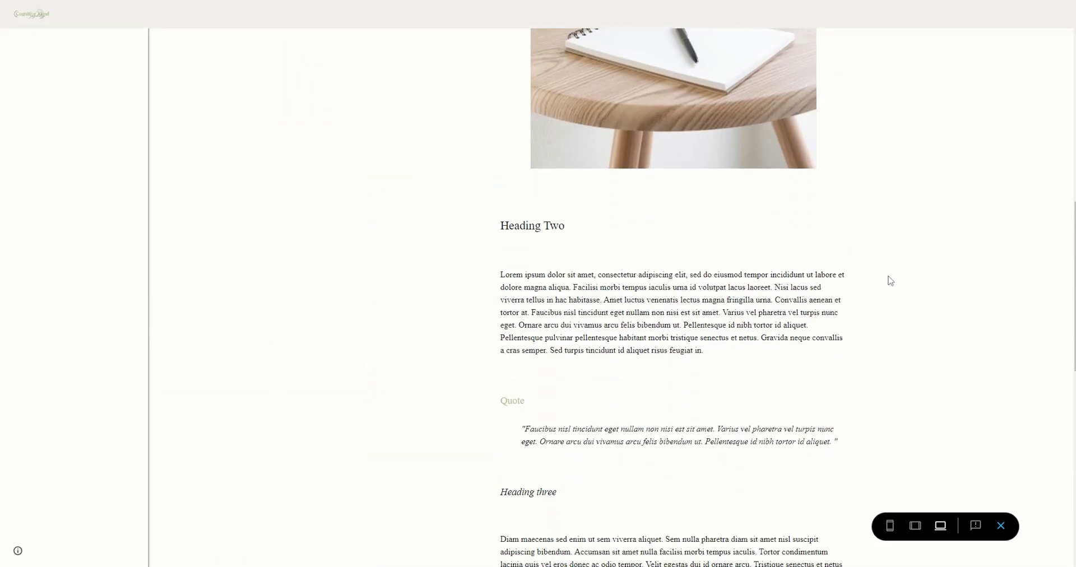
{"action": "scroll", "coordinate": [891, 283], "scroll_direction": "down", "scroll_amount": 7}
{"action": "scroll", "coordinate": [898, 281], "scroll_direction": "up", "scroll_amount": 6}
{"action": "scroll", "coordinate": [899, 280], "scroll_direction": "up", "scroll_amount": 5}
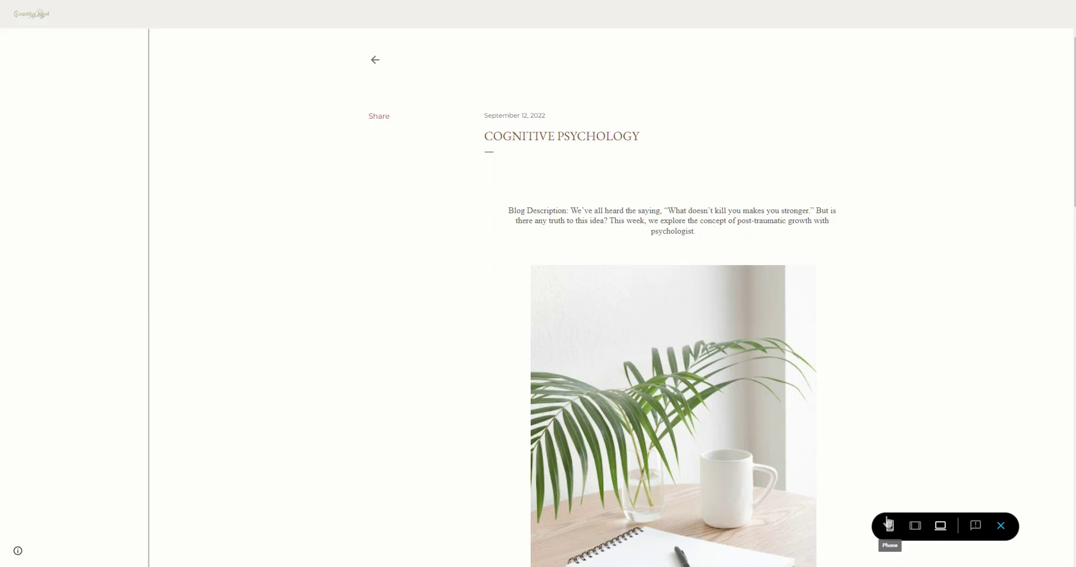
Examine the embedded Cognitive Psychology post at phone size, vertically and sideways, and close the preview.
{"action": "left_click", "coordinate": [884, 521]}
{"action": "left_click", "coordinate": [885, 521]}
{"action": "scroll", "coordinate": [557, 197], "scroll_direction": "down", "scroll_amount": 3}
{"action": "left_click_drag", "start_coordinate": [481, 356], "coordinate": [542, 351]}
{"action": "scroll", "coordinate": [557, 238], "scroll_direction": "down", "scroll_amount": 10}
{"action": "left_click_drag", "start_coordinate": [630, 278], "coordinate": [636, 159]}
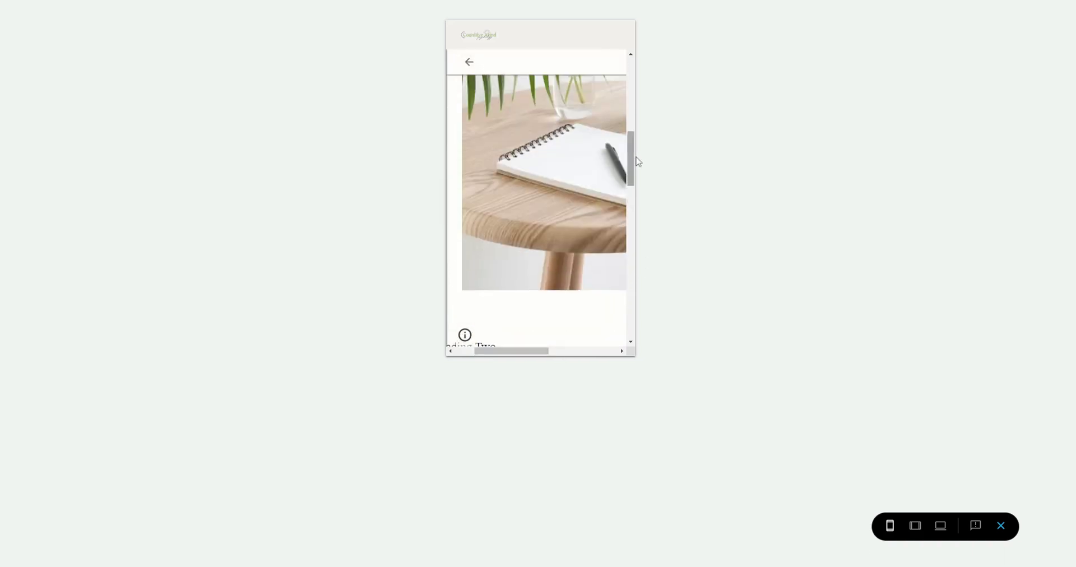
{"action": "scroll", "coordinate": [552, 290], "scroll_direction": "down", "scroll_amount": 5}
{"action": "left_click", "coordinate": [1000, 526]}
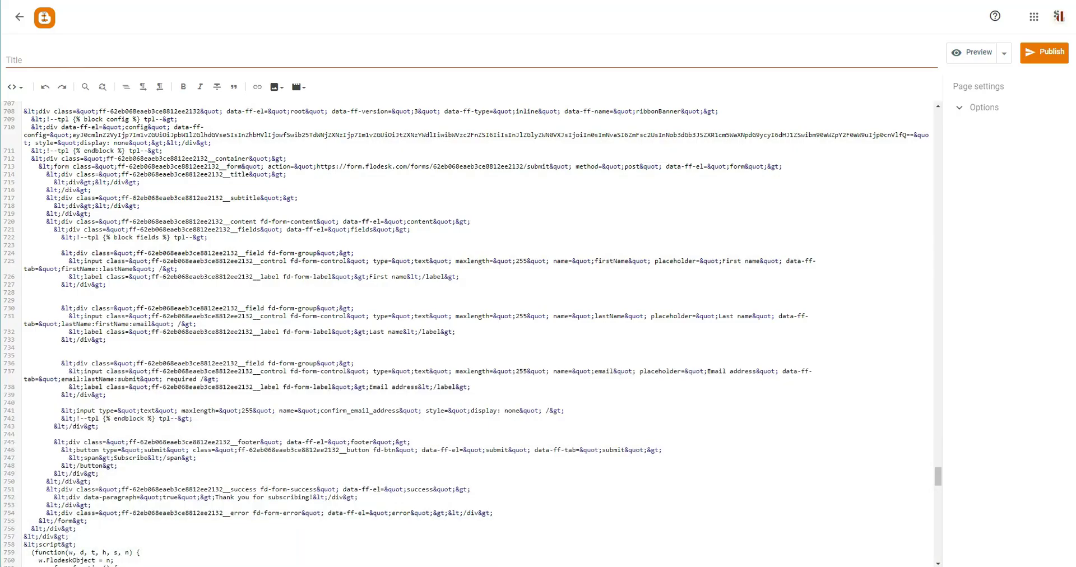
Go back to The Therapist preview in Blogger and examine its web design themes, testimonials and header.
{"action": "left_click", "coordinate": [19, 17]}
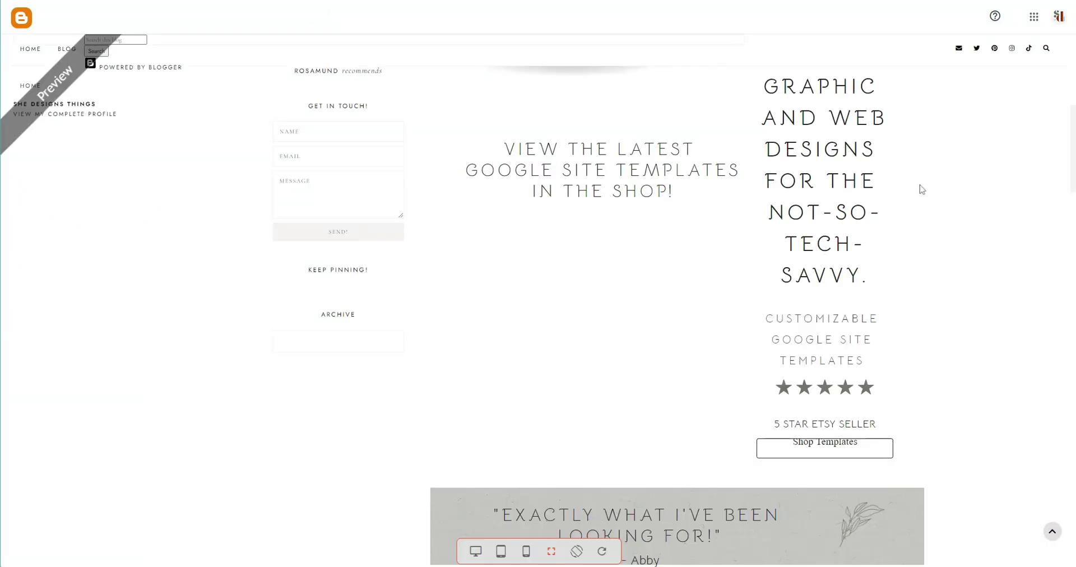
{"action": "scroll", "coordinate": [622, 324], "scroll_direction": "down", "scroll_amount": 15}
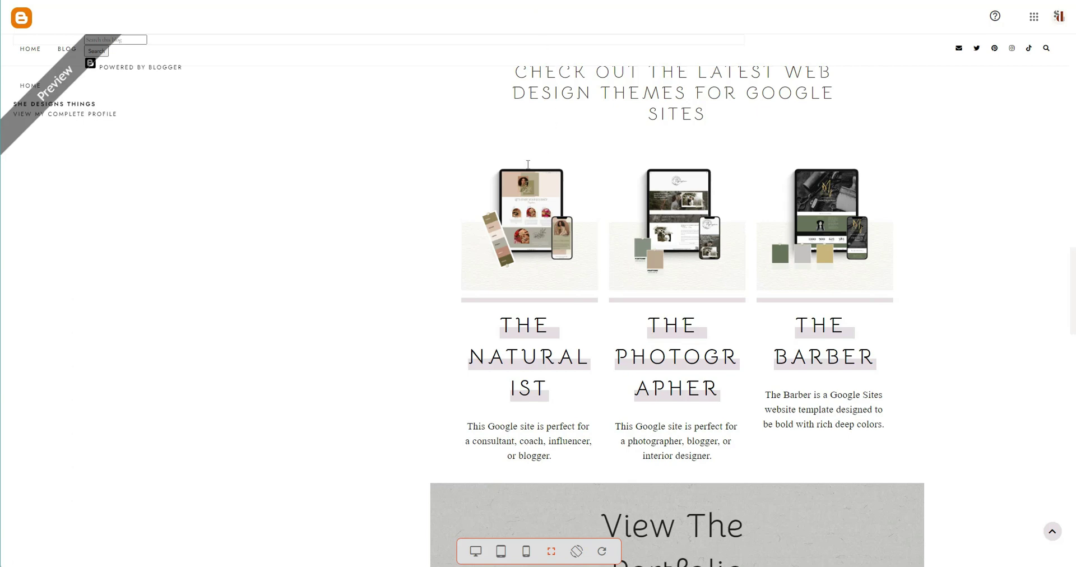
{"action": "scroll", "coordinate": [492, 327], "scroll_direction": "up", "scroll_amount": 8}
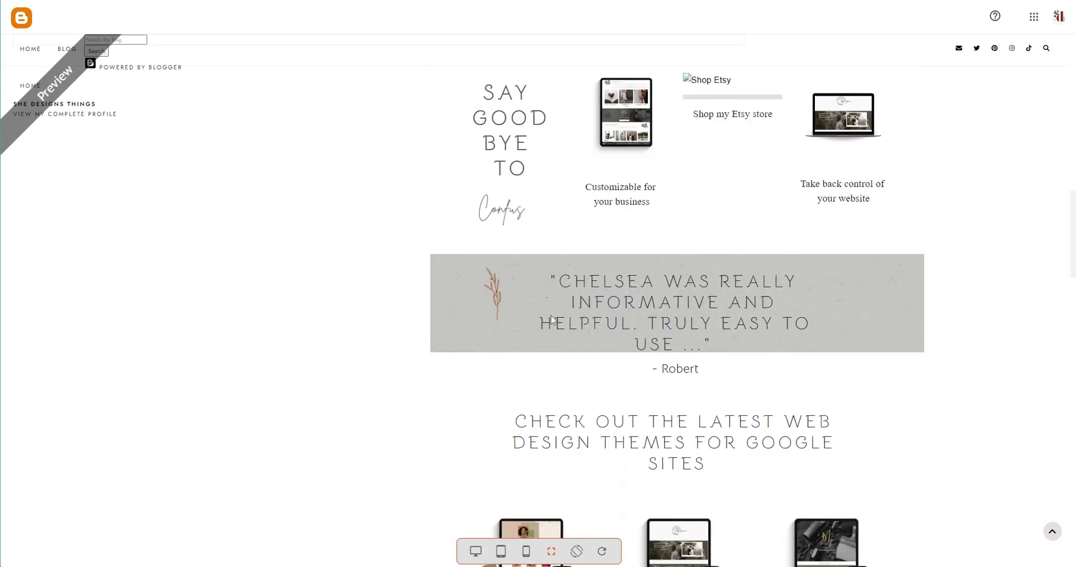
{"action": "scroll", "coordinate": [538, 339], "scroll_direction": "up", "scroll_amount": 7}
{"action": "scroll", "coordinate": [542, 342], "scroll_direction": "up", "scroll_amount": 10}
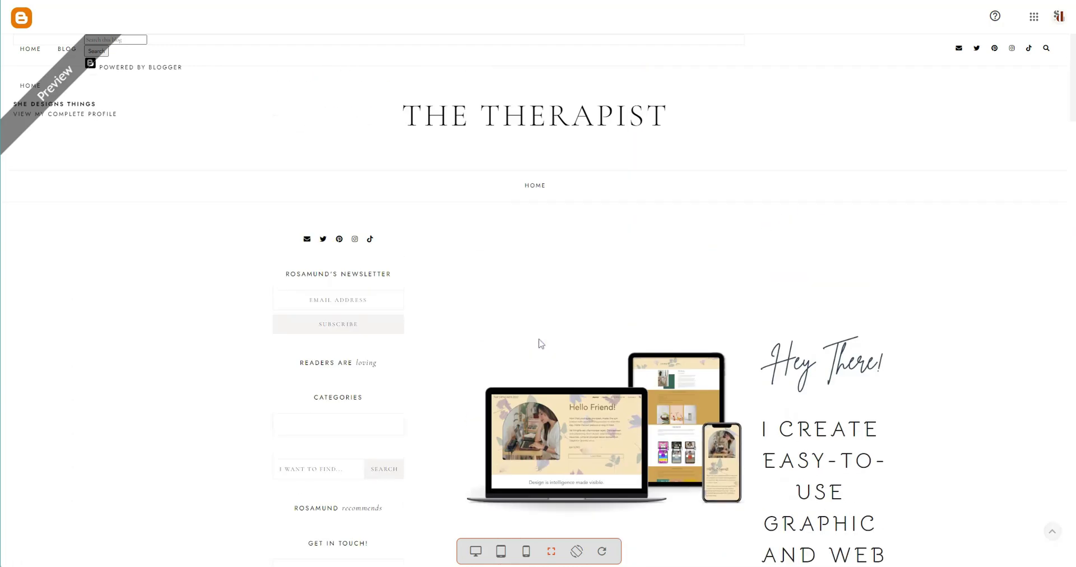
Open the Cognitive Psychology draft from the TheNaturalist blog's posts and switch its editor to Compose view.
{"action": "left_click", "coordinate": [26, 26]}
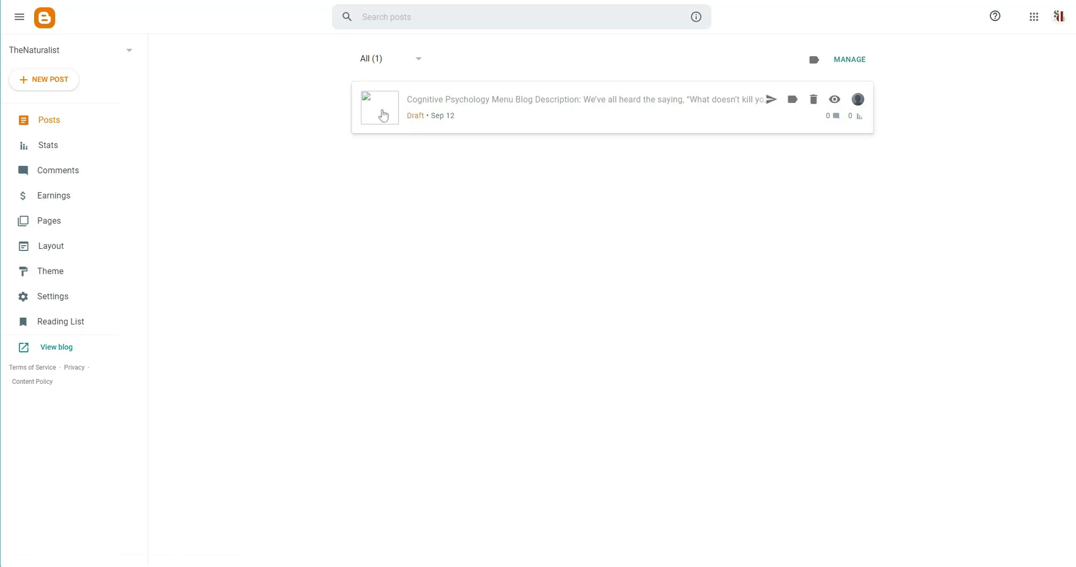
{"action": "left_click", "coordinate": [383, 116]}
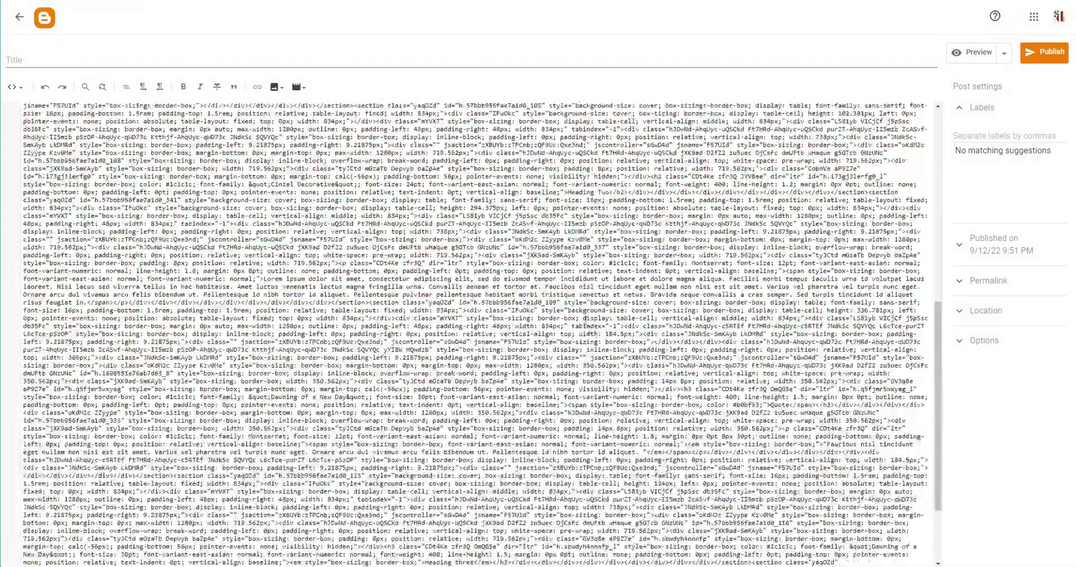
{"action": "scroll", "coordinate": [581, 320], "scroll_direction": "up", "scroll_amount": 5}
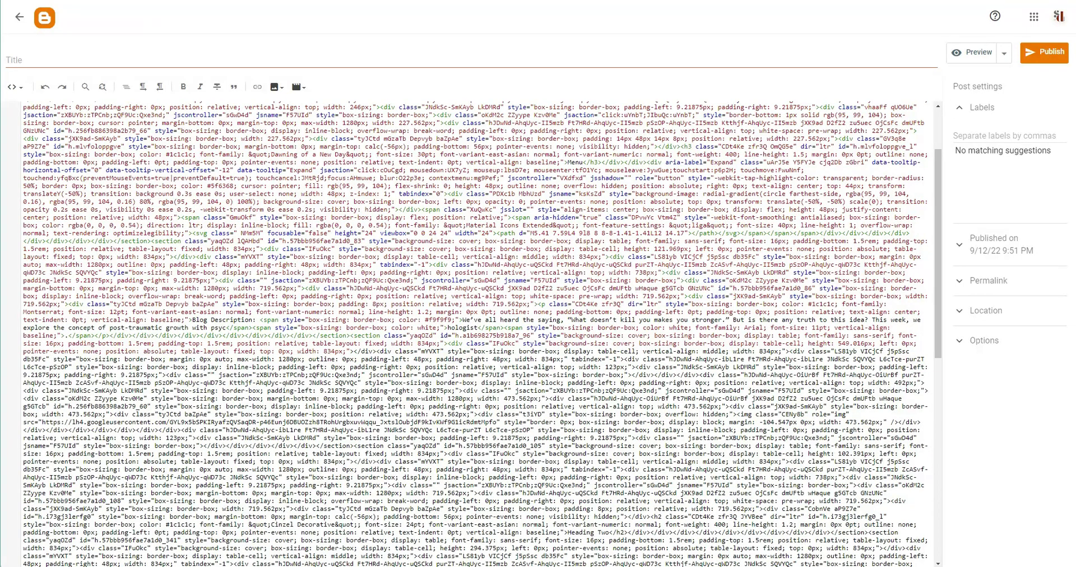
{"action": "left_click", "coordinate": [16, 89]}
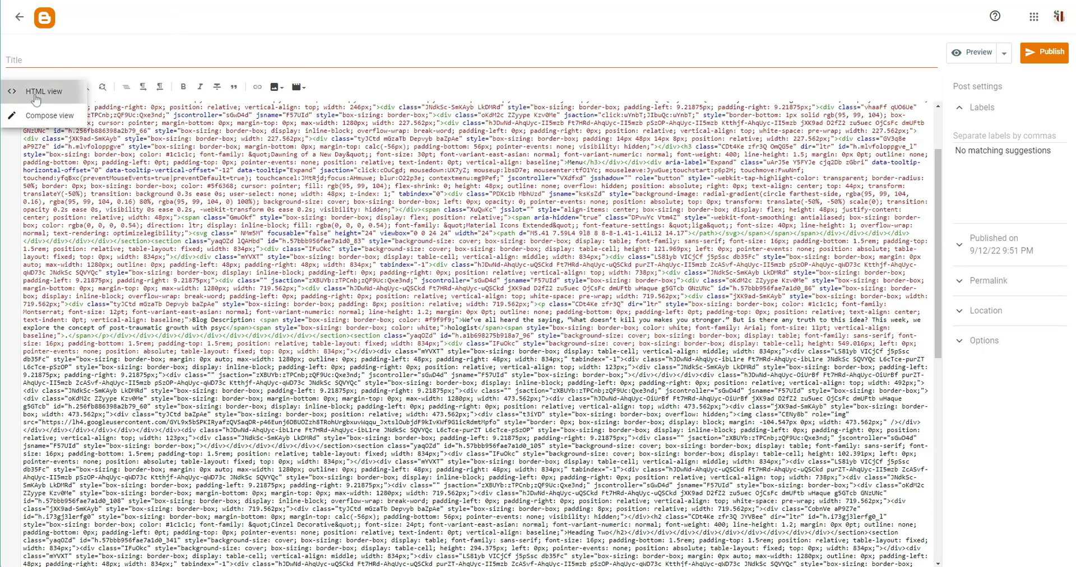
{"action": "left_click", "coordinate": [17, 91]}
{"action": "left_click", "coordinate": [19, 92]}
{"action": "left_click", "coordinate": [45, 115]}
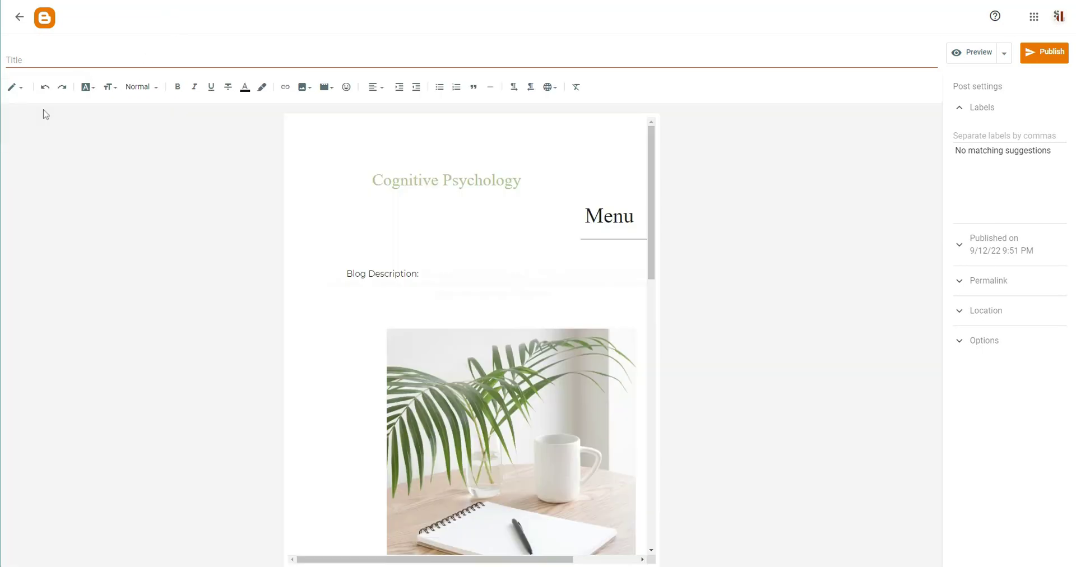
Examine the draft's title, Menu heading, image, quote and paragraphs in Compose view, including the content cut off at the side.
{"action": "scroll", "coordinate": [592, 375], "scroll_direction": "down", "scroll_amount": 15}
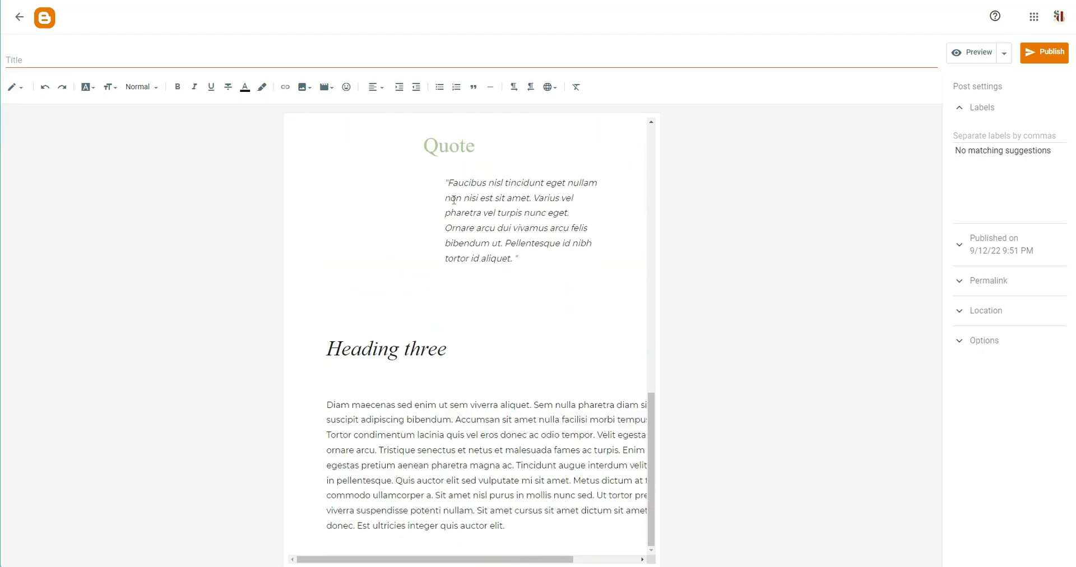
{"action": "scroll", "coordinate": [740, 370], "scroll_direction": "up", "scroll_amount": 12}
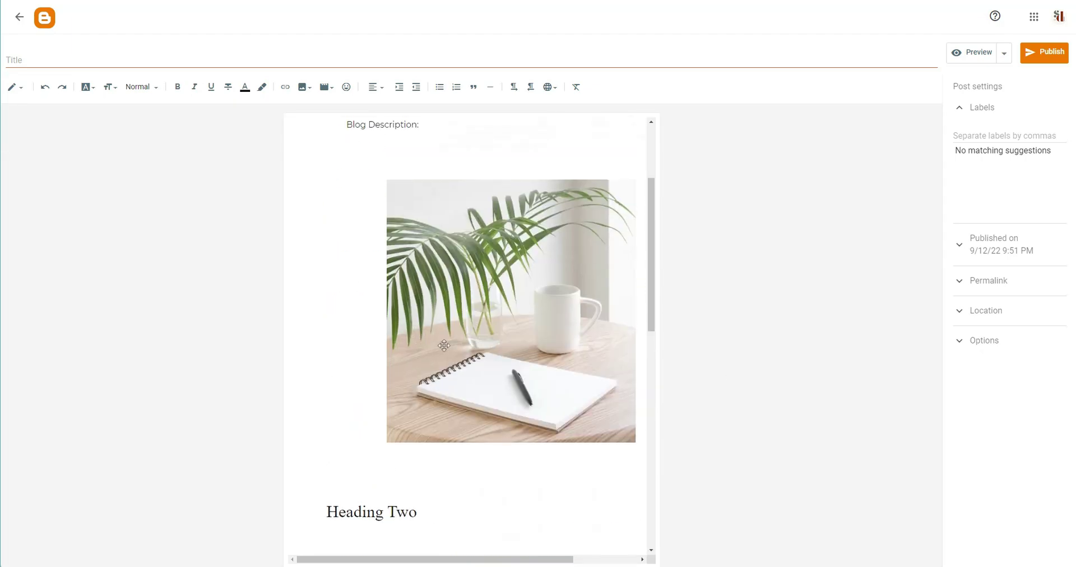
{"action": "scroll", "coordinate": [470, 284], "scroll_direction": "up", "scroll_amount": 1}
{"action": "scroll", "coordinate": [469, 284], "scroll_direction": "up", "scroll_amount": 1}
{"action": "left_click", "coordinate": [469, 284]}
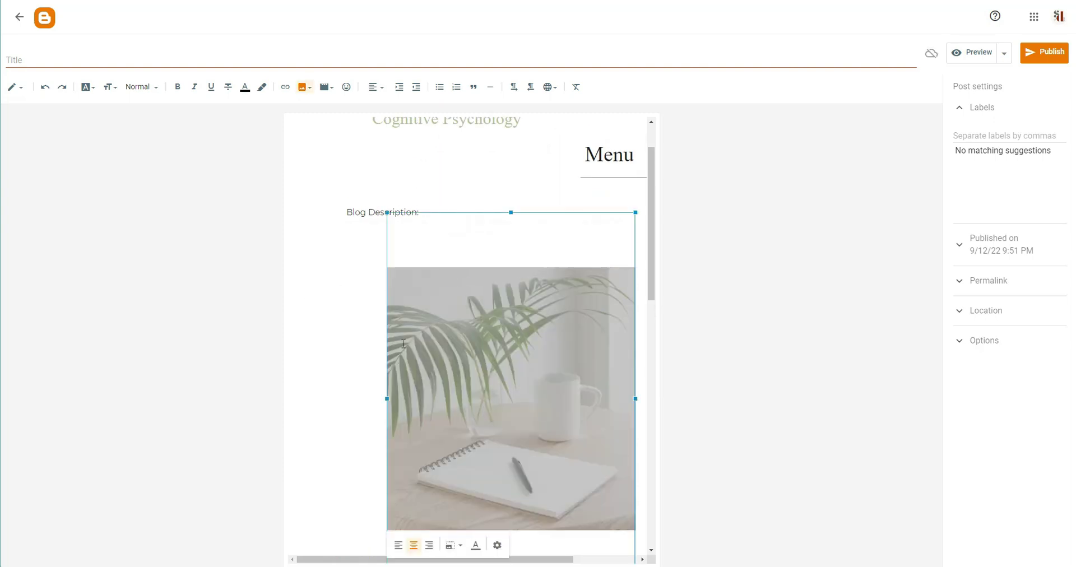
{"action": "scroll", "coordinate": [428, 135], "scroll_direction": "up", "scroll_amount": 1}
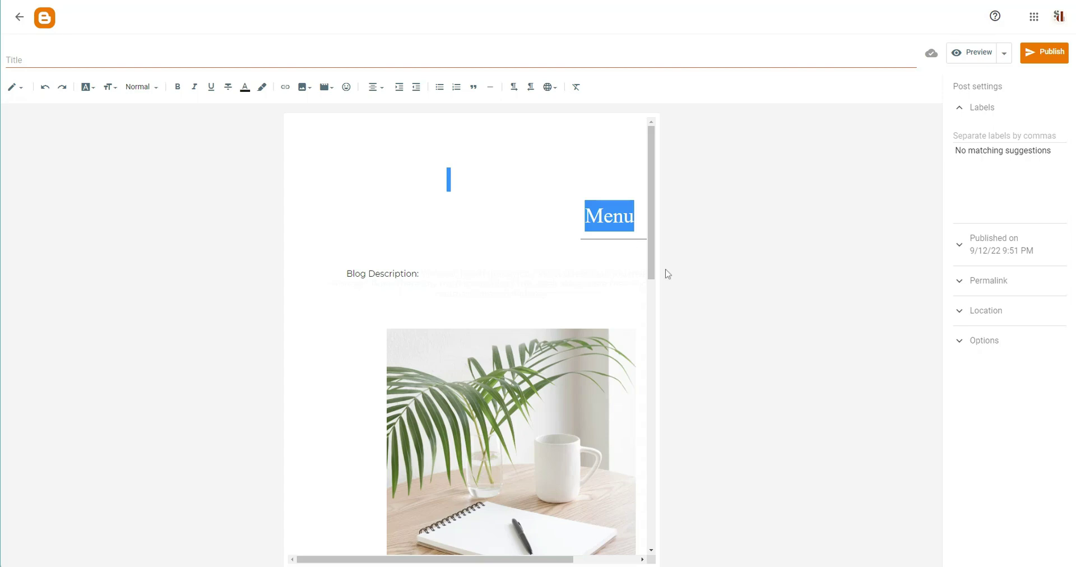
{"action": "left_click_drag", "start_coordinate": [653, 264], "coordinate": [659, 506]}
{"action": "left_click_drag", "start_coordinate": [465, 559], "coordinate": [488, 548]}
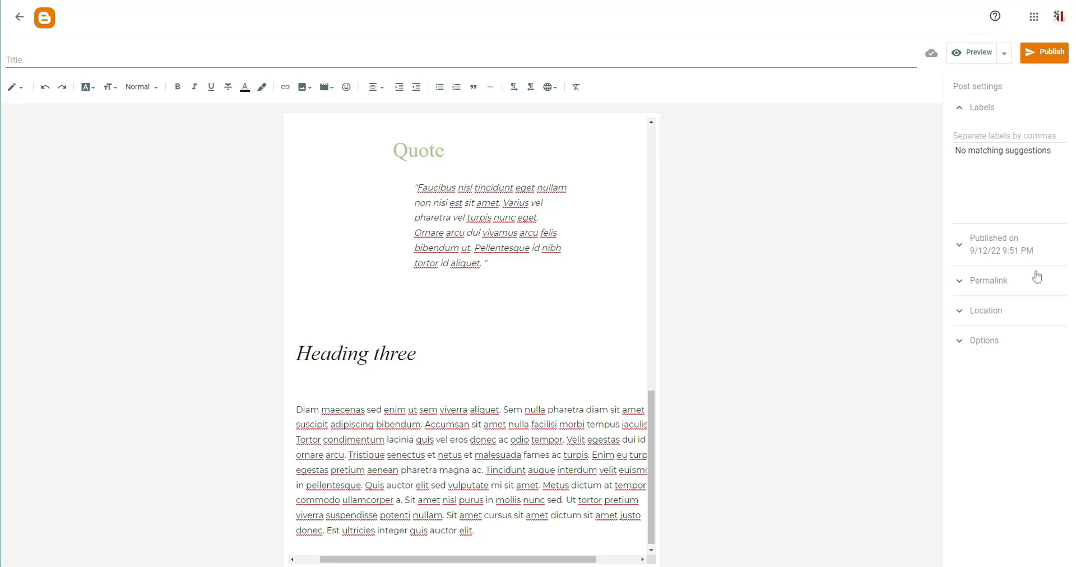
Switch to the Google Sites window, open the Home page and expand its collapsible menu.
{"action": "left_click_drag", "start_coordinate": [1073, 275], "coordinate": [0, 265]}
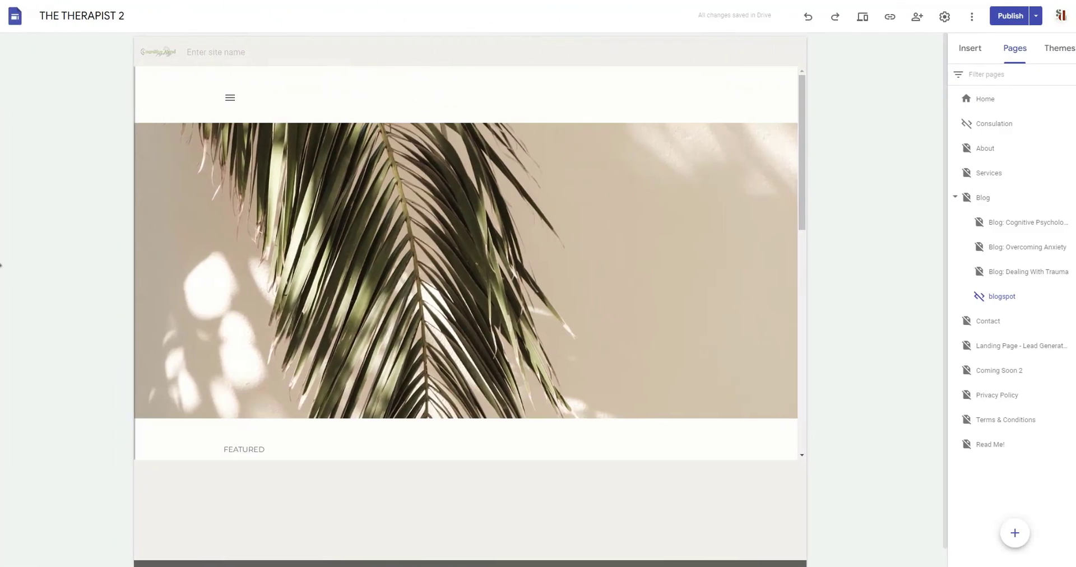
{"action": "left_click", "coordinate": [968, 99]}
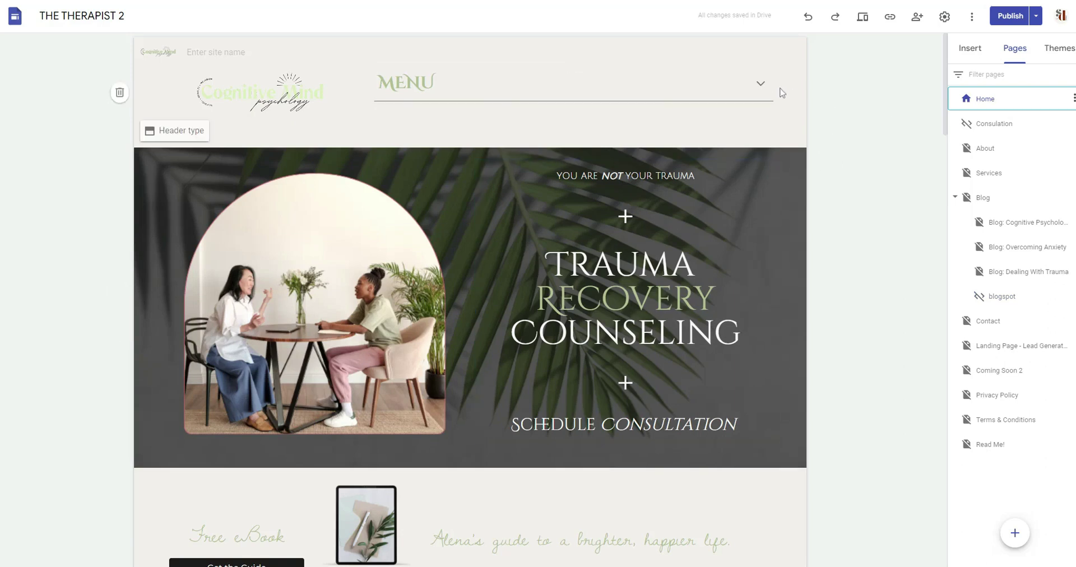
{"action": "left_click", "coordinate": [759, 84]}
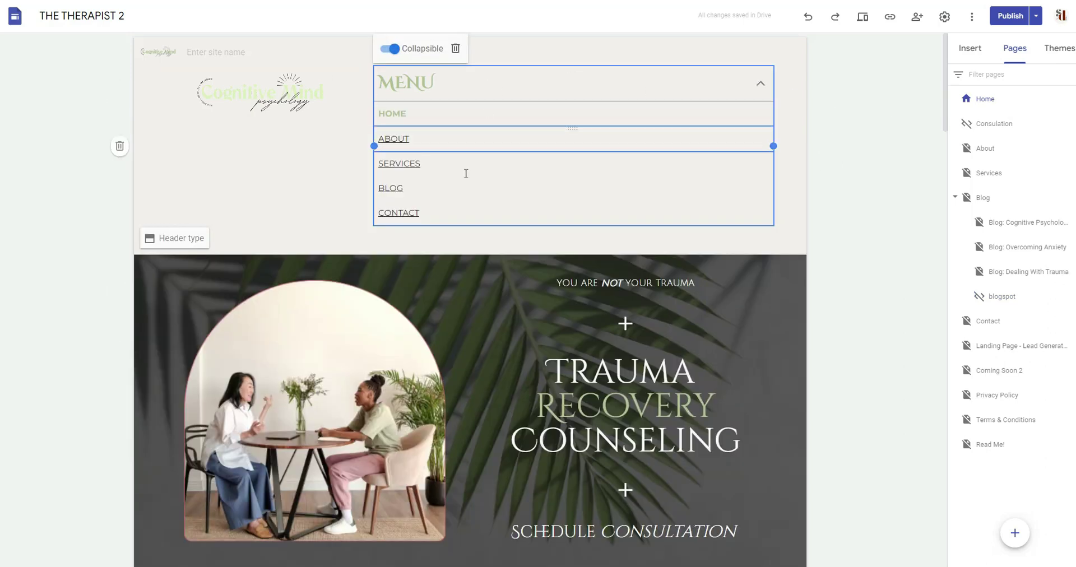
Show the About page in the site's navigation.
{"action": "mouse_move", "coordinate": [1066, 132]}
{"action": "left_click", "coordinate": [1071, 149]}
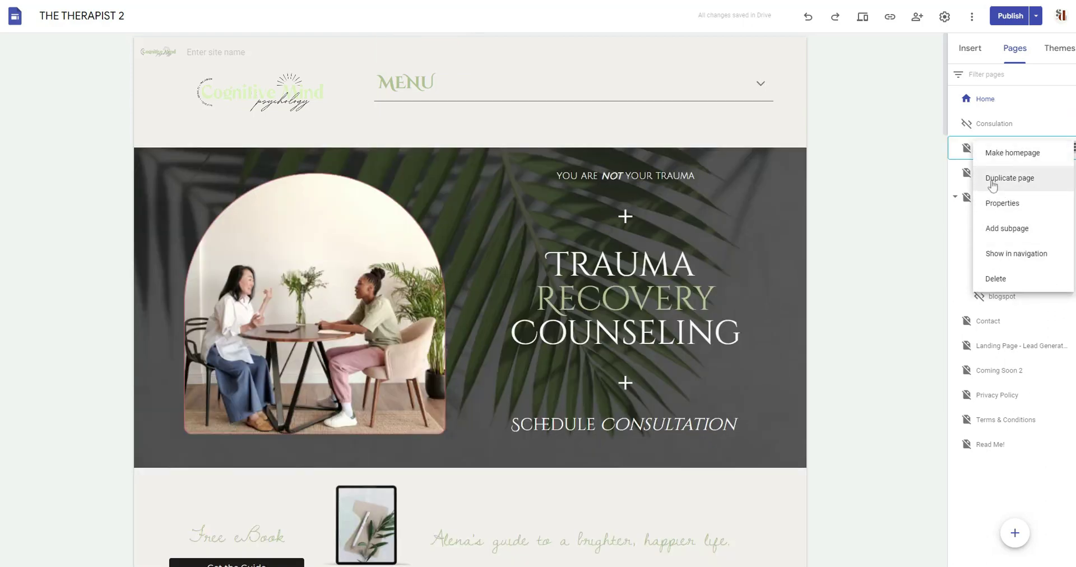
{"action": "left_click", "coordinate": [1003, 254]}
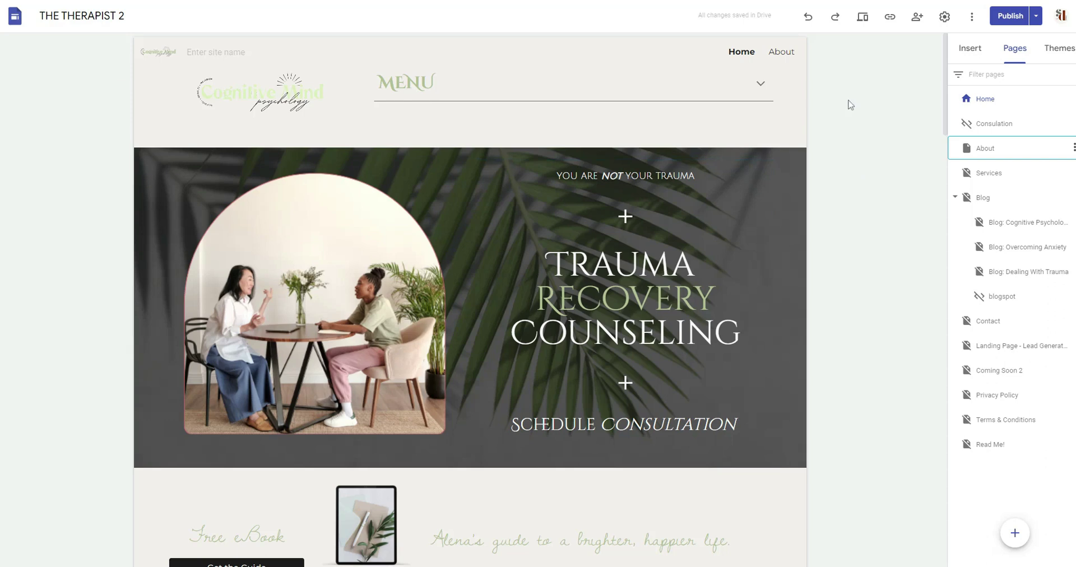
Examine the Home page's layout from the menu and Trauma Recovery Counseling banner down to the As Seen In logos and arched photos.
{"action": "left_click_drag", "start_coordinate": [0, 204], "coordinate": [3, 205]}
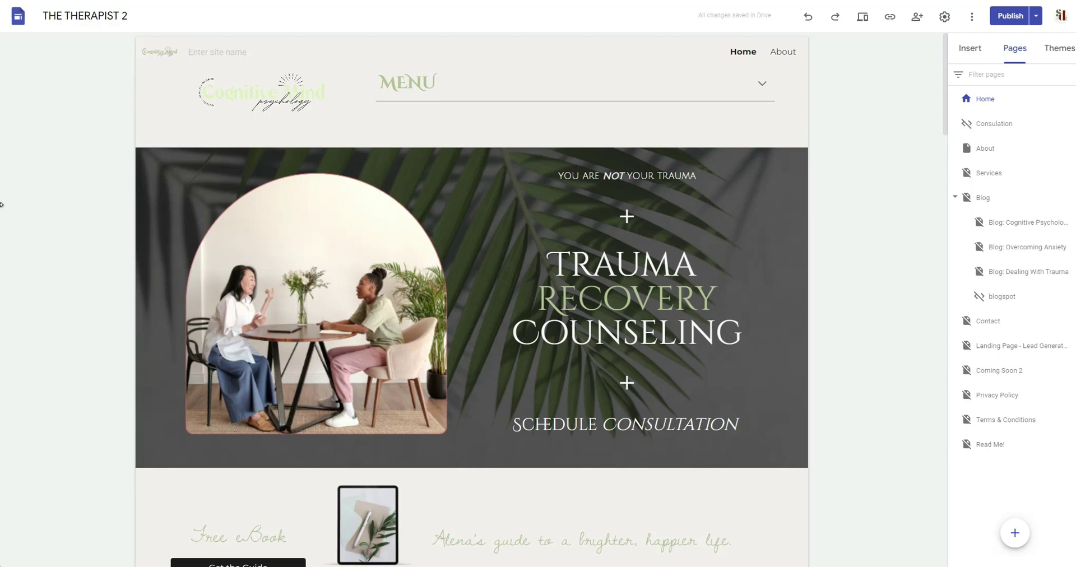
{"action": "scroll", "coordinate": [554, 337], "scroll_direction": "down", "scroll_amount": 6}
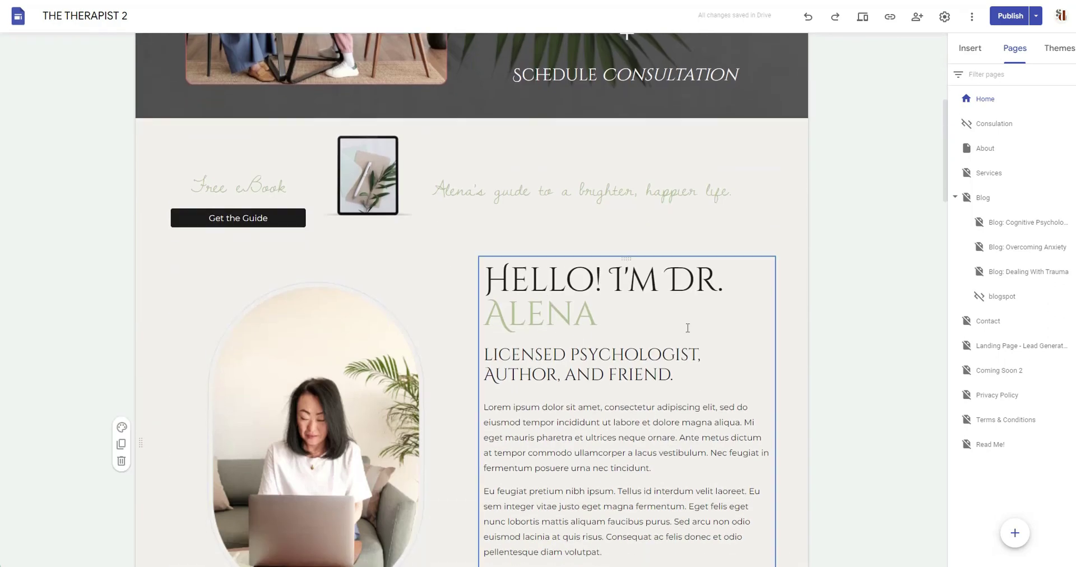
{"action": "scroll", "coordinate": [264, 233], "scroll_direction": "up", "scroll_amount": 6}
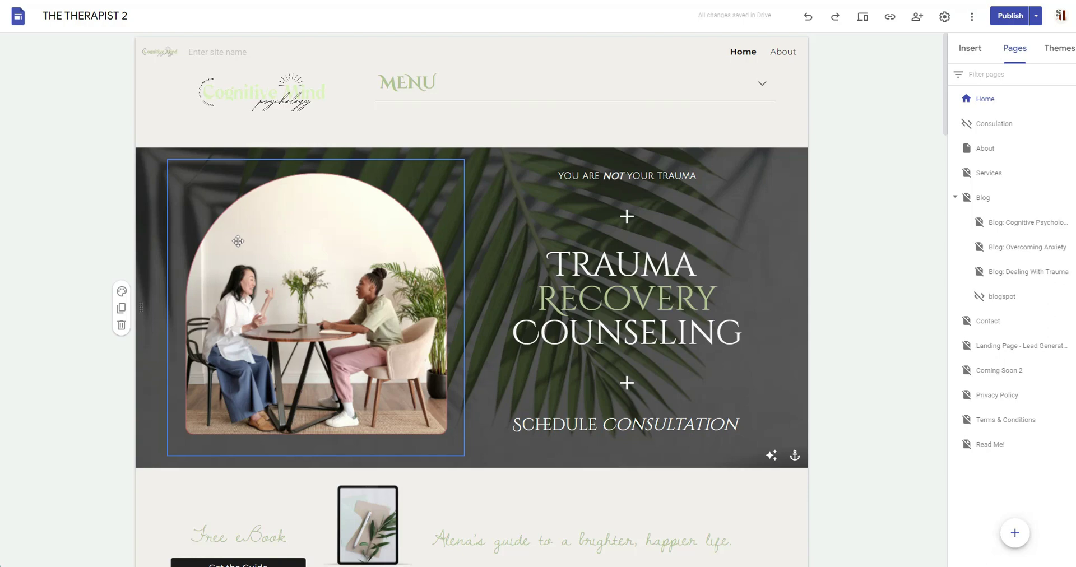
{"action": "scroll", "coordinate": [50, 228], "scroll_direction": "down", "scroll_amount": 9}
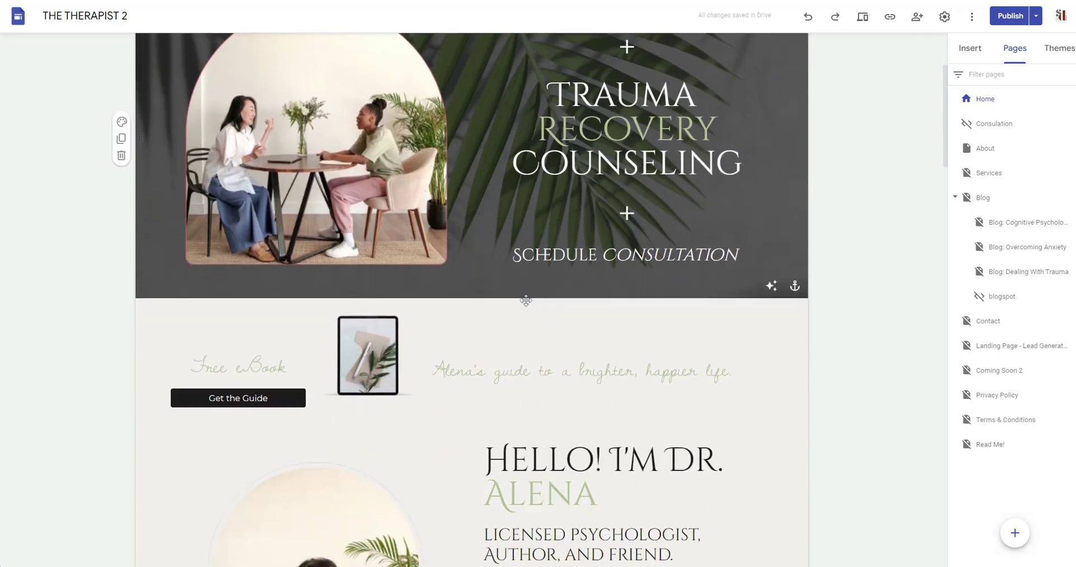
{"action": "scroll", "coordinate": [433, 281], "scroll_direction": "down", "scroll_amount": 10}
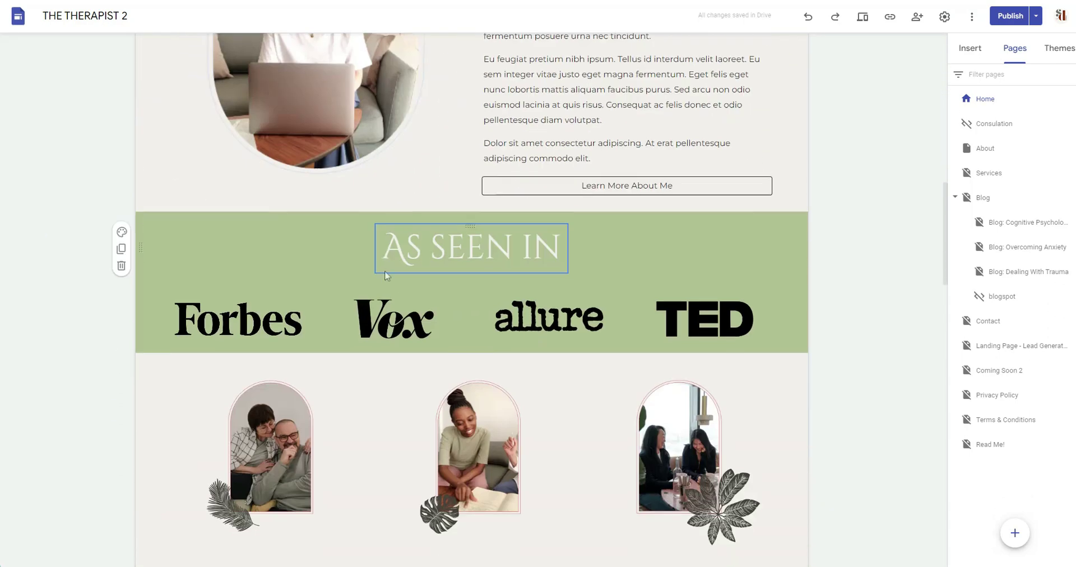
{"action": "scroll", "coordinate": [672, 269], "scroll_direction": "up", "scroll_amount": 2}
{"action": "scroll", "coordinate": [671, 375], "scroll_direction": "down", "scroll_amount": 2}
{"action": "scroll", "coordinate": [616, 364], "scroll_direction": "up", "scroll_amount": 6}
{"action": "scroll", "coordinate": [595, 363], "scroll_direction": "up", "scroll_amount": 10}
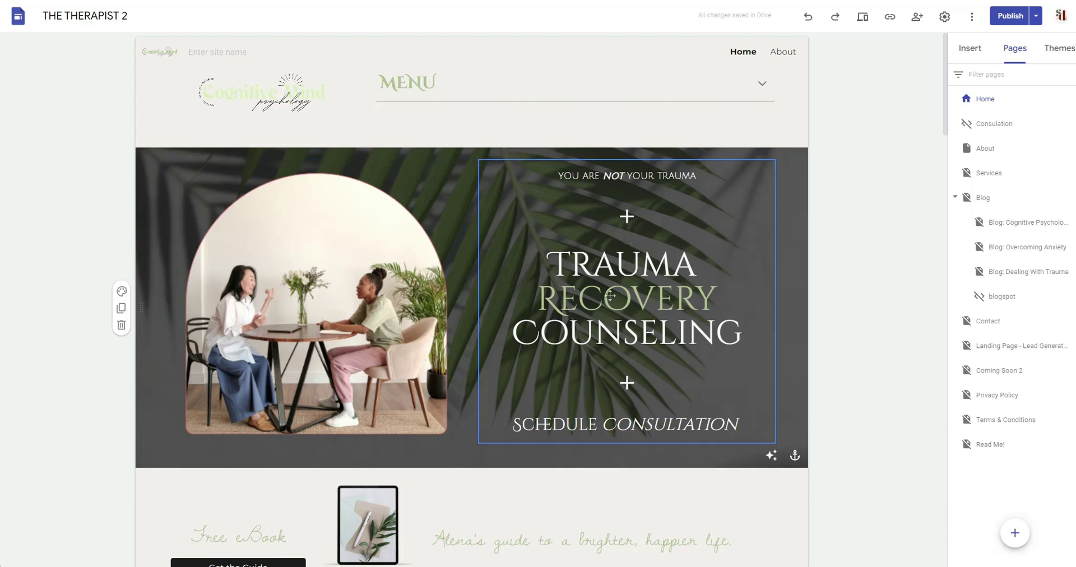
Inspect the banner's Trauma Recovery Counseling title and its arched photo as separate elements, finishing with the whole banner section selected.
{"action": "left_click", "coordinate": [604, 316]}
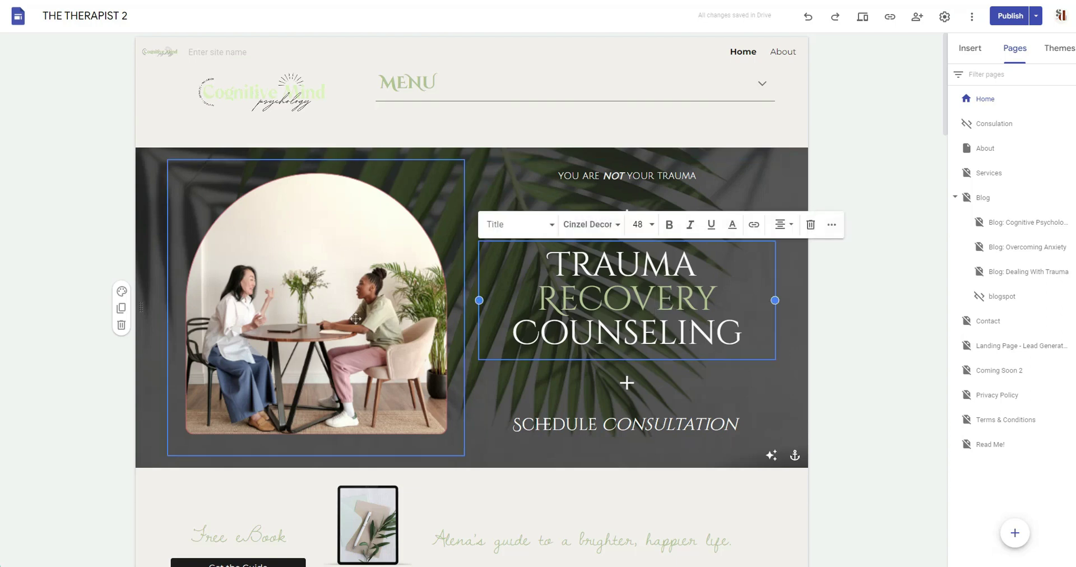
{"action": "left_click", "coordinate": [716, 308]}
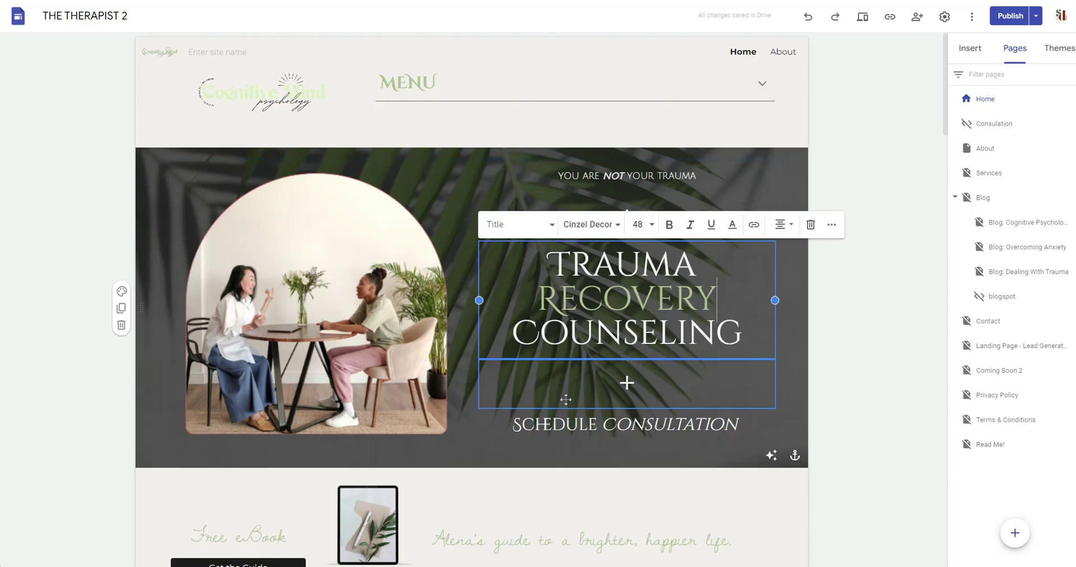
{"action": "left_click", "coordinate": [361, 399]}
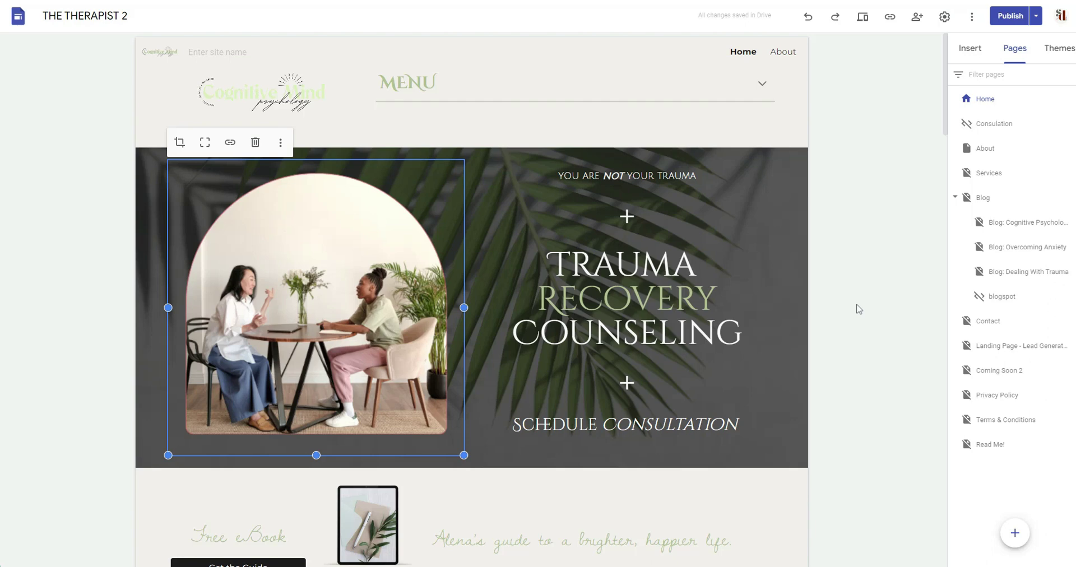
{"action": "left_click", "coordinate": [864, 300]}
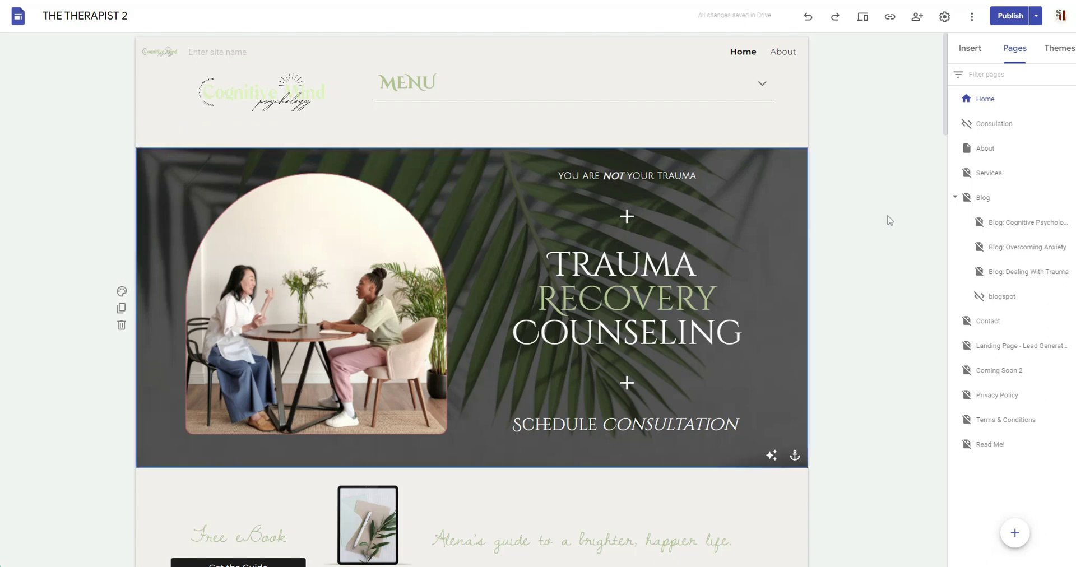